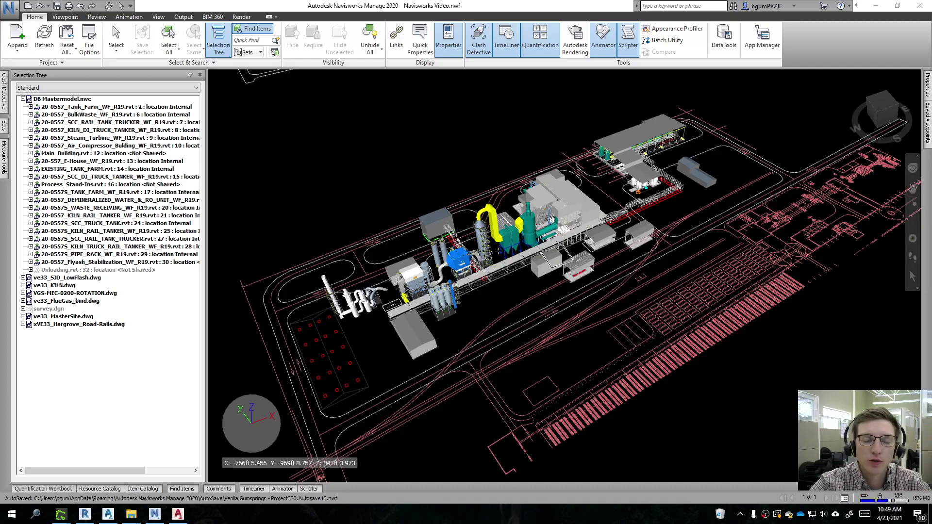
# - Activate the Select tool for picking objects in the plant model
pyautogui.click(116, 42)
pyautogui.scroll(1, 555, 296)
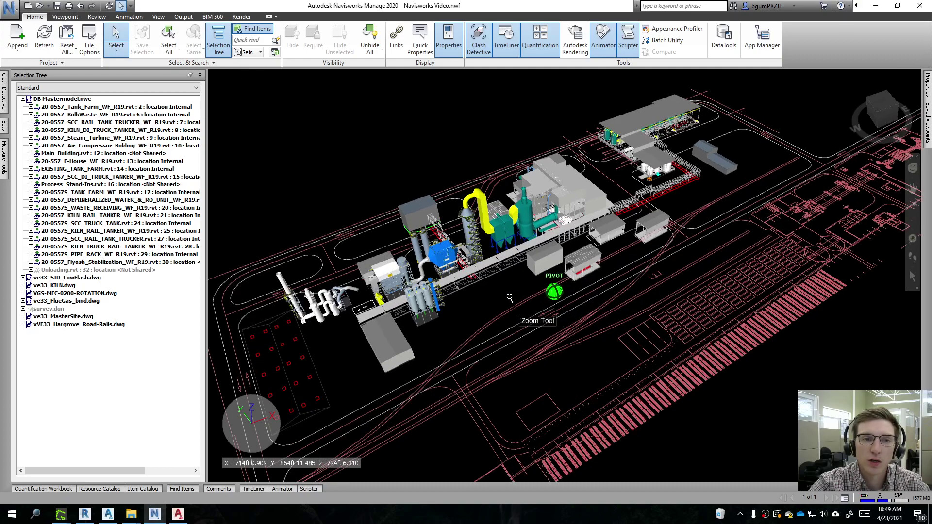
pyautogui.scroll(1, 480, 307)
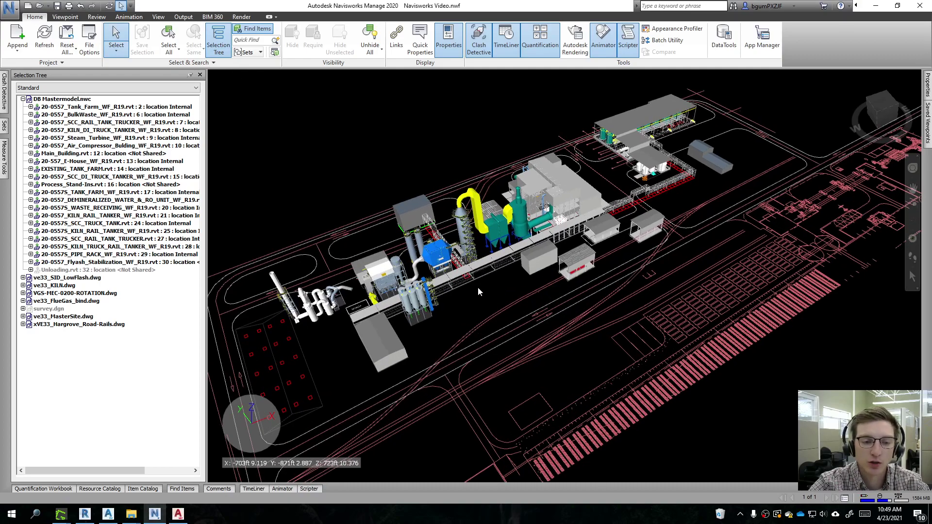
pyautogui.moveTo(478, 287); pyautogui.dragTo(472, 263, button='middle')
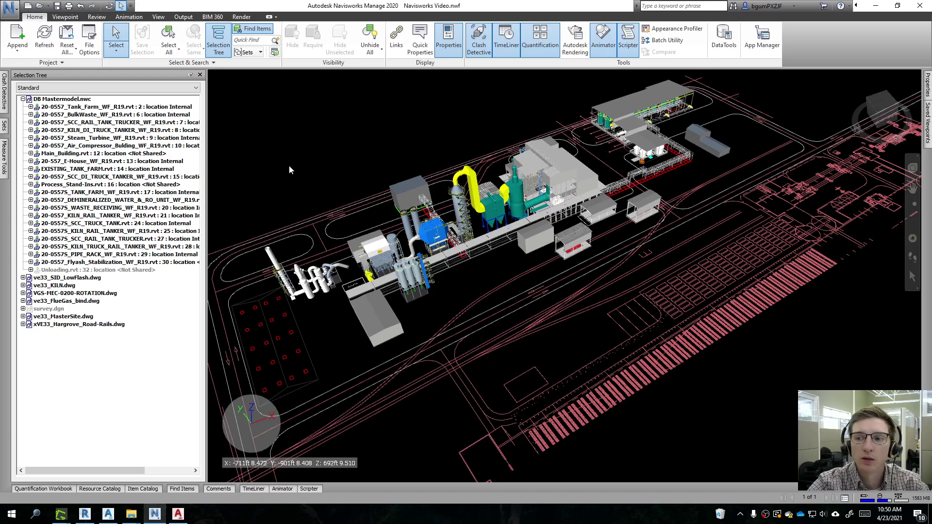
# - Examine the workspaces available for loading and the contents of the auto-hidden Properties and Saved Viewpoints windows
pyautogui.click(161, 18)
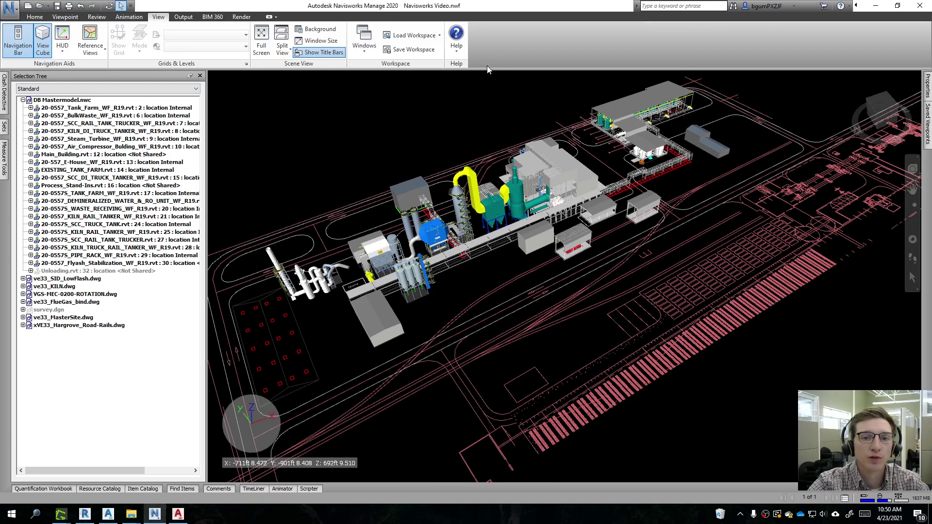
pyautogui.click(424, 36)
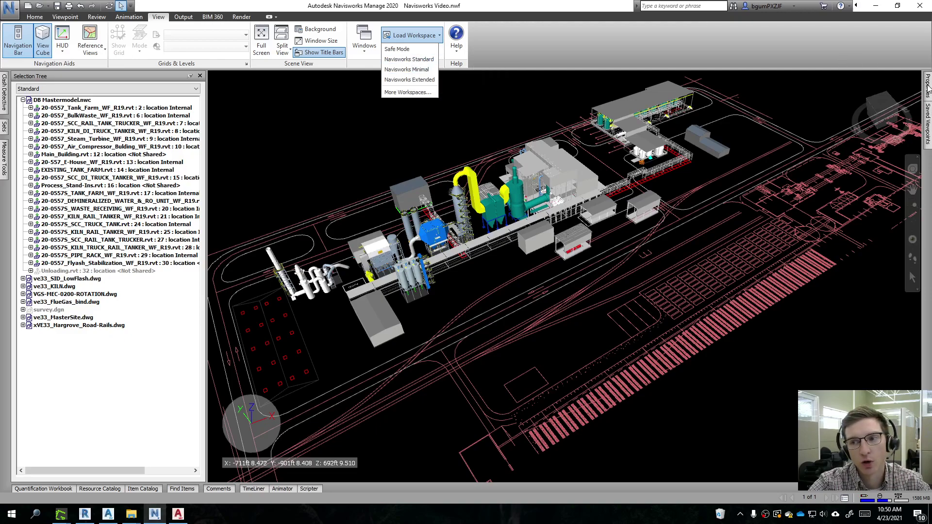
pyautogui.click(901, 91)
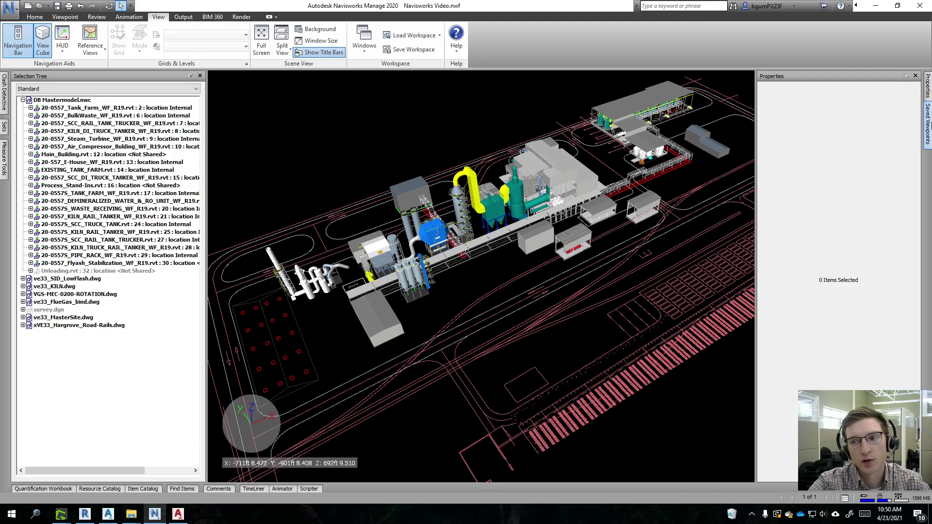
pyautogui.click(926, 124)
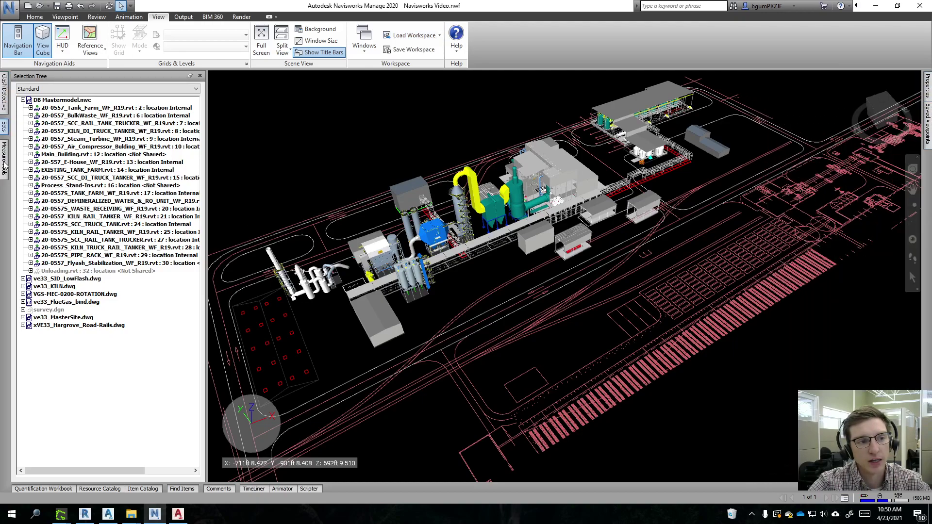
pyautogui.moveTo(473, 418); pyautogui.dragTo(445, 424, button='middle')
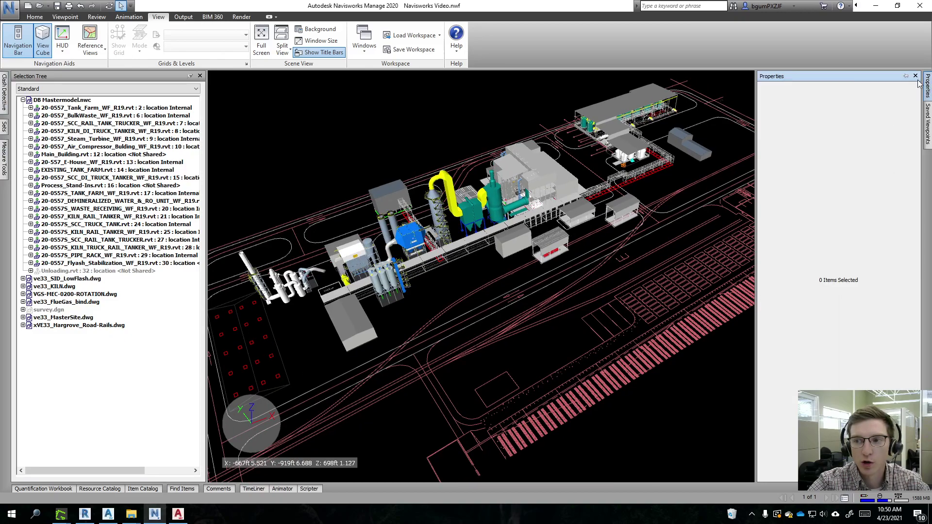
# - Pin the Properties window open and narrow both it and the Selection Tree to widen the model view
pyautogui.click(905, 76)
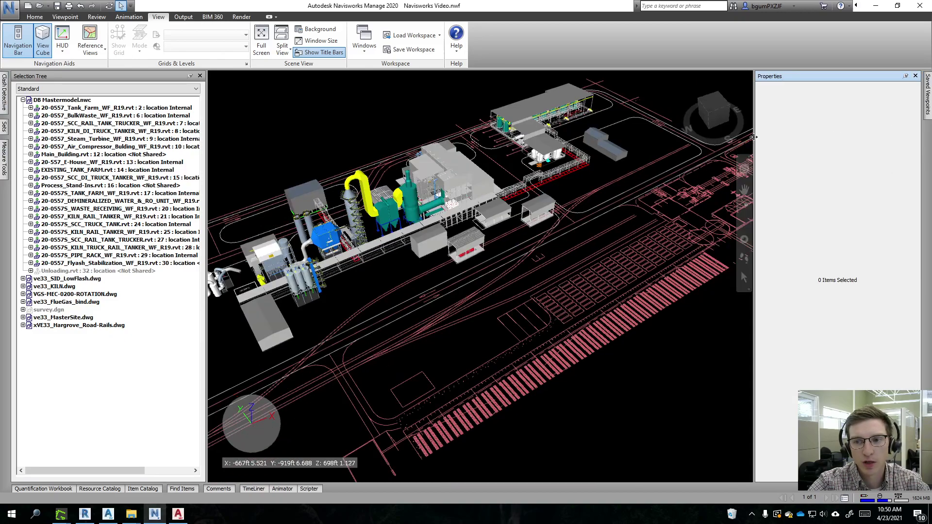
pyautogui.moveTo(754, 194); pyautogui.dragTo(831, 194)
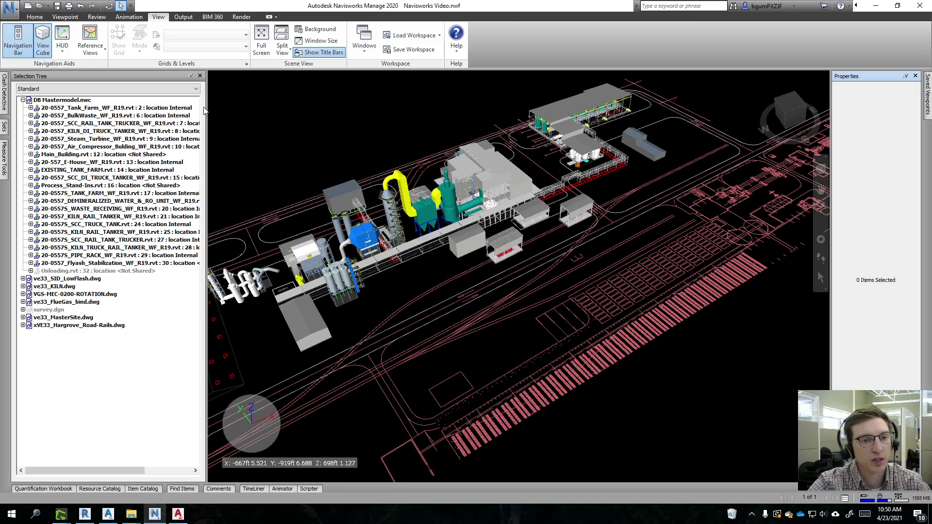
pyautogui.moveTo(206, 107); pyautogui.dragTo(198, 107)
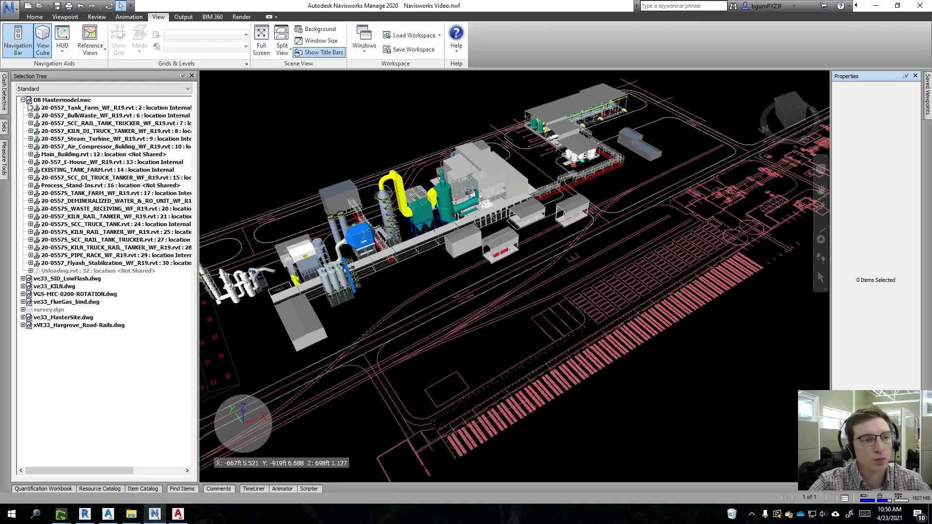
# - Collapse the DB Mastermodel.nwc branch in the Selection Tree
pyautogui.click(23, 100)
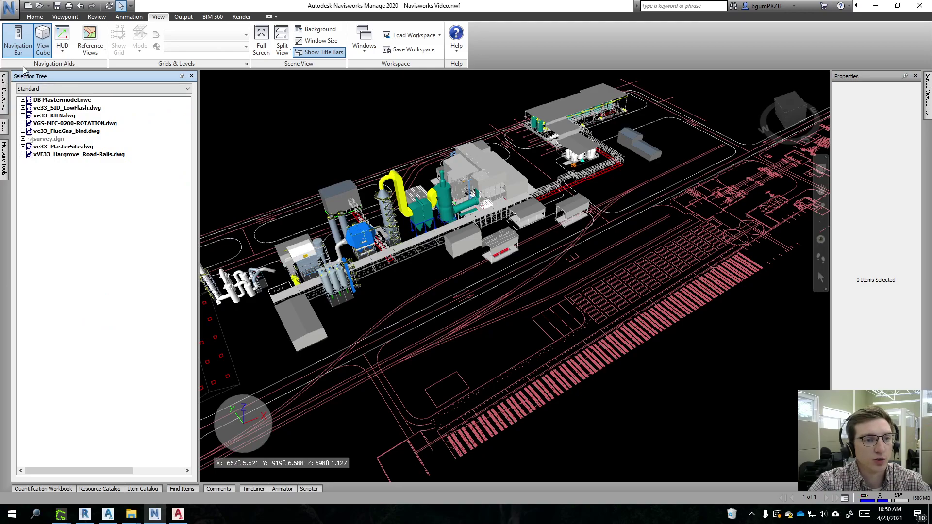
pyautogui.click(35, 17)
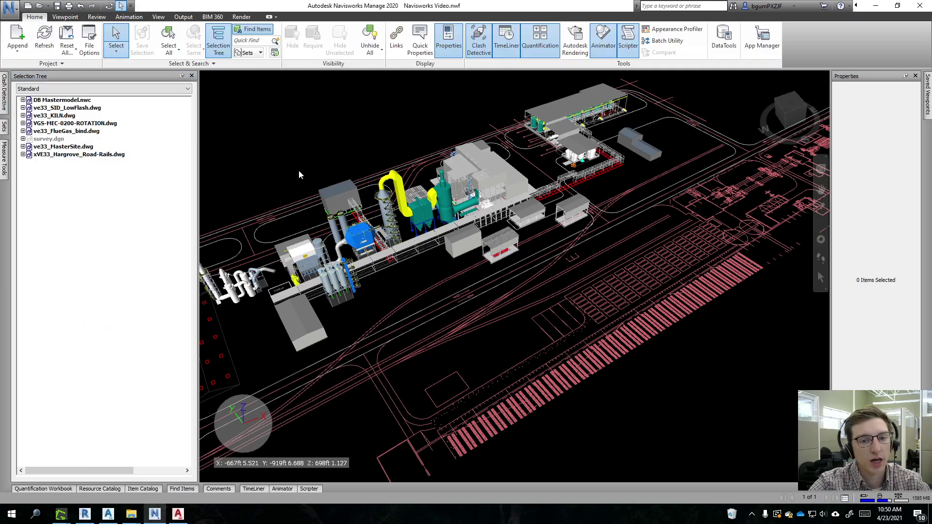
pyautogui.scroll(5, 318, 187)
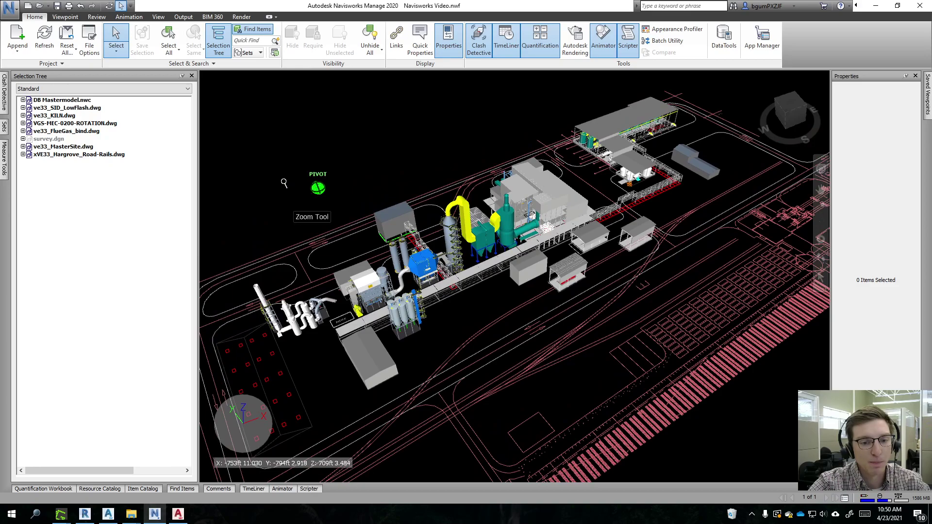
pyautogui.moveTo(301, 166); pyautogui.dragTo(306, 154, button='middle')
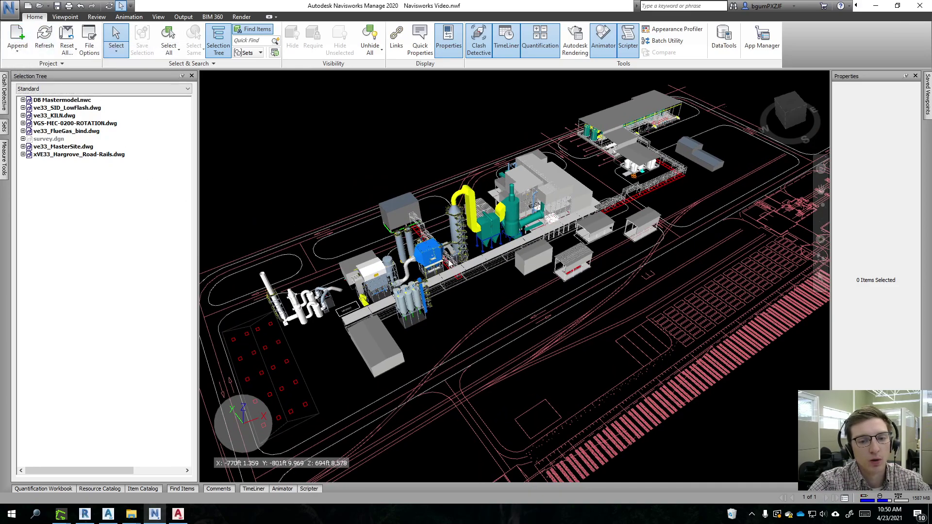
pyautogui.moveTo(479, 307); pyautogui.dragTo(476, 304, button='middle')
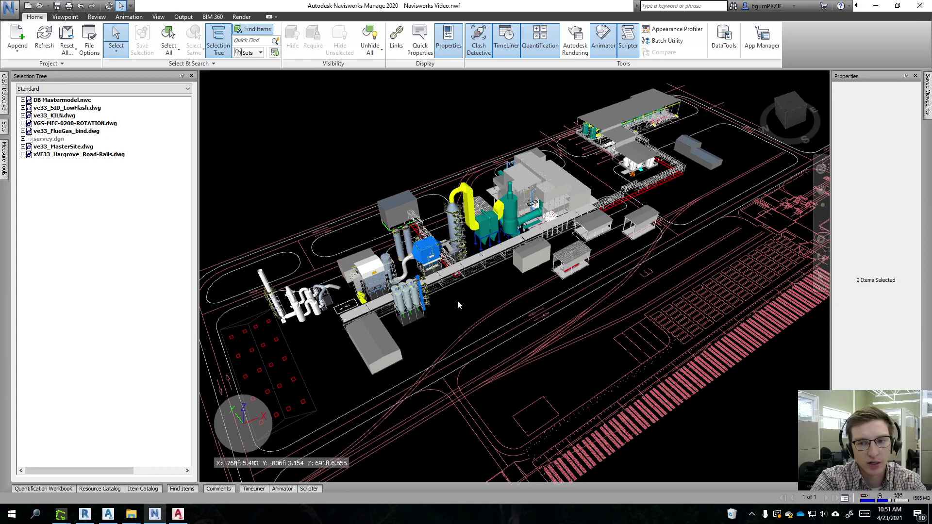
# - Examine the list of file formats that can be appended to the project, and cancel the Append without adding a file
pyautogui.click(16, 35)
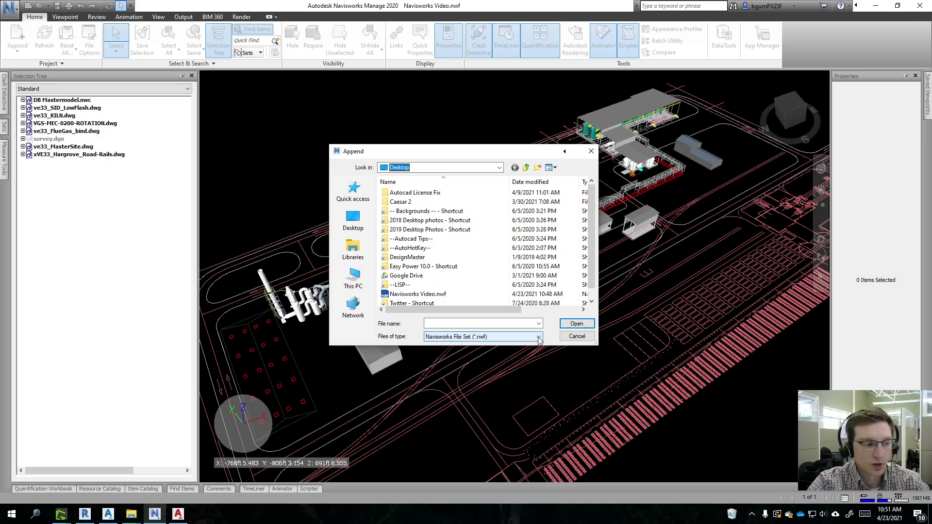
pyautogui.click(538, 337)
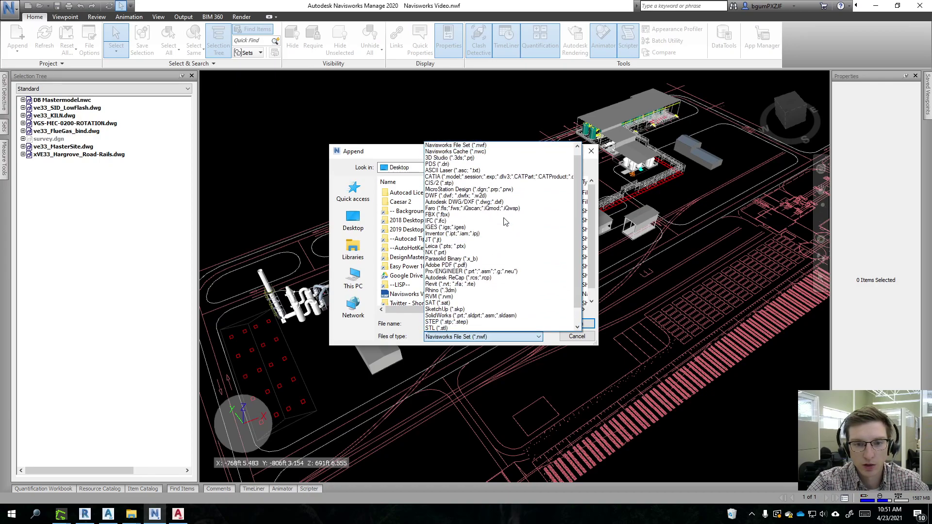
pyautogui.scroll(-1, 487, 173)
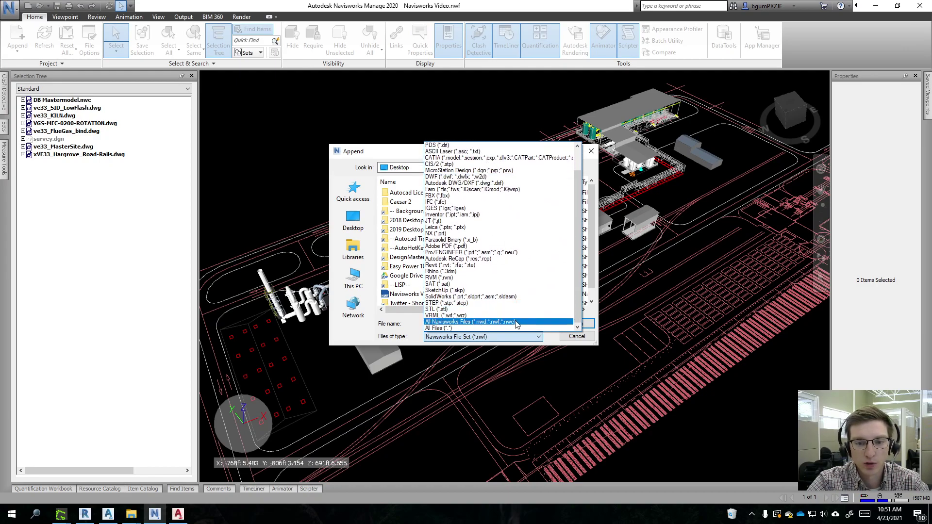
pyautogui.scroll(2, 517, 324)
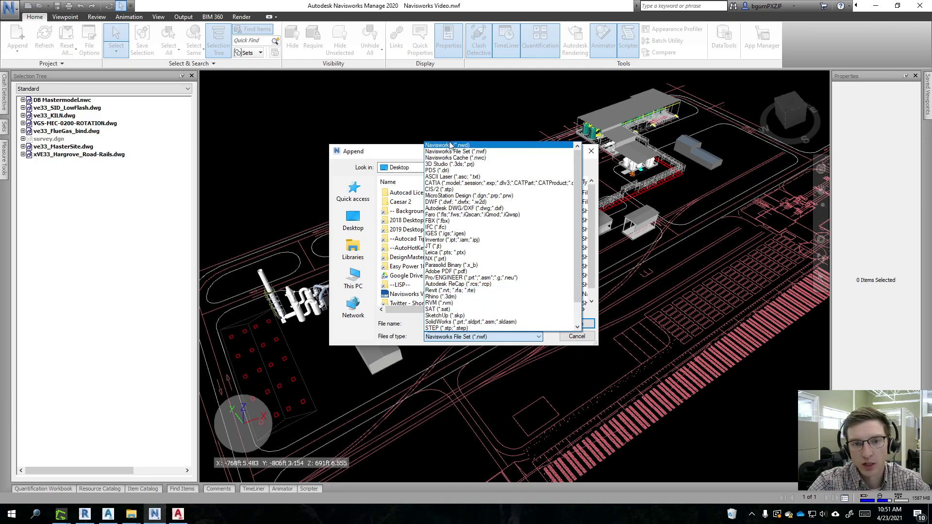
pyautogui.click(586, 340)
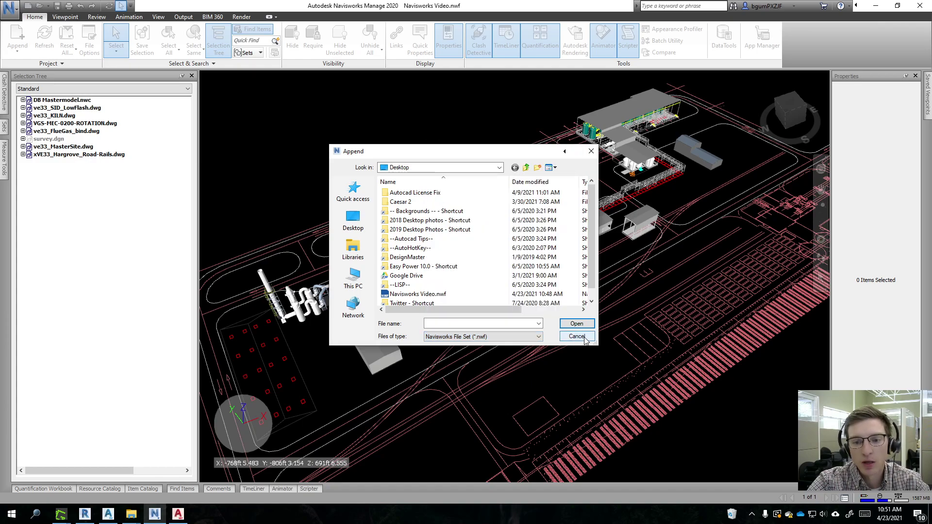
pyautogui.click(576, 336)
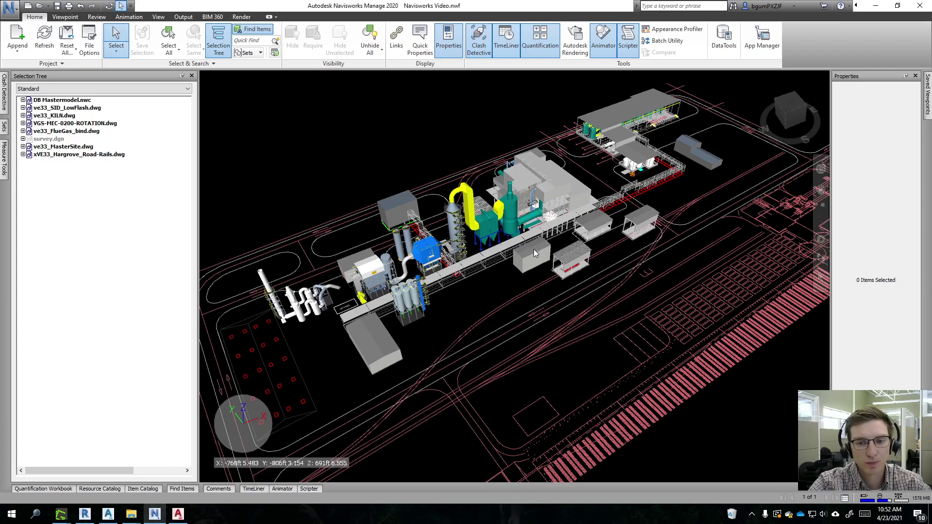
# - Select the end wall of the closed grey steam turbine building beside the pipe rack to inspect its properties
pyautogui.moveTo(552, 234); pyautogui.dragTo(597, 271, button='middle')
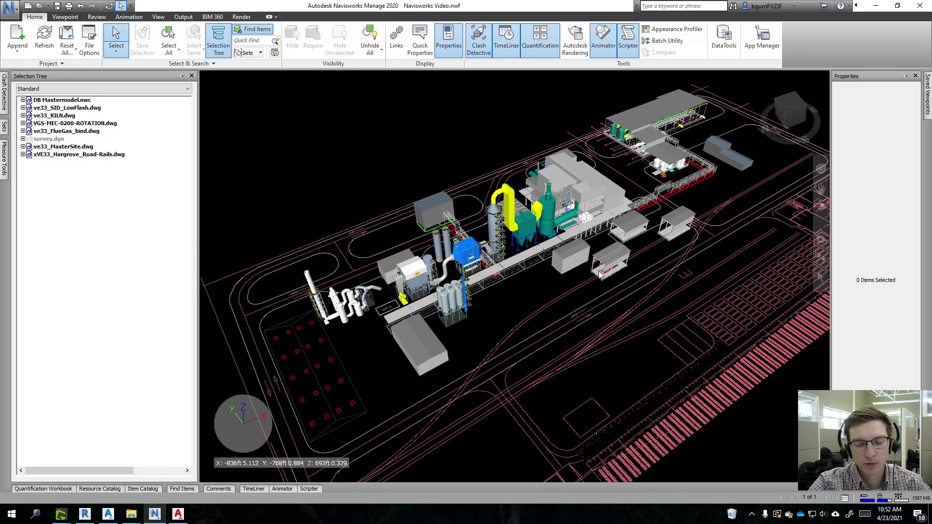
pyautogui.moveTo(612, 238)
pyautogui.keyDown('shift'); pyautogui.mouseDown(button='middle')
pyautogui.moveTo(437, 264)
pyautogui.moveTo(510, 233)
pyautogui.moveTo(651, 211)
pyautogui.moveTo(490, 208)
pyautogui.moveTo(558, 206)
pyautogui.moveTo(607, 220)
pyautogui.mouseUp(button='middle'); pyautogui.keyUp('shift')
pyautogui.moveTo(470, 230)
pyautogui.keyDown('shift'); pyautogui.mouseDown(button='middle')
pyautogui.moveTo(630, 250)
pyautogui.moveTo(645, 236)
pyautogui.moveTo(651, 241)
pyautogui.moveTo(623, 243)
pyautogui.mouseUp(button='middle'); pyautogui.keyUp('shift')
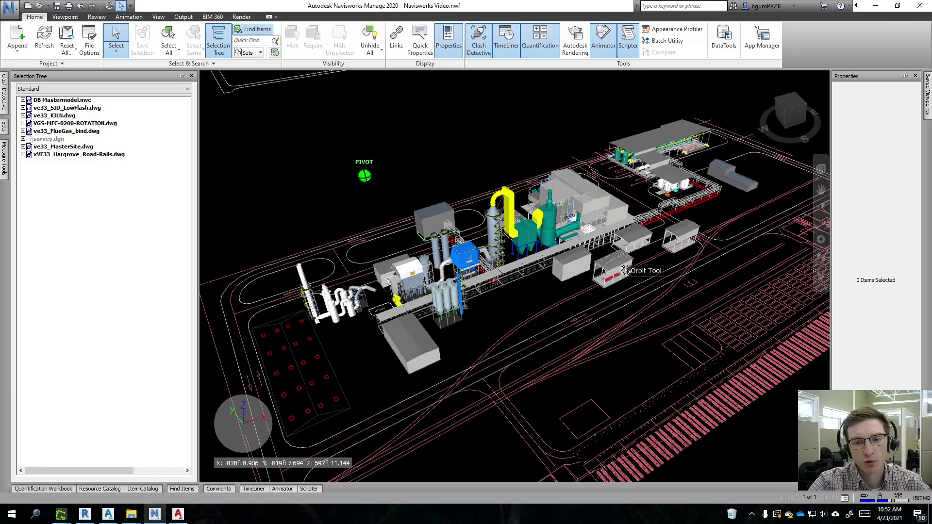
pyautogui.moveTo(596, 295); pyautogui.dragTo(568, 275, button='middle')
pyautogui.click(533, 239)
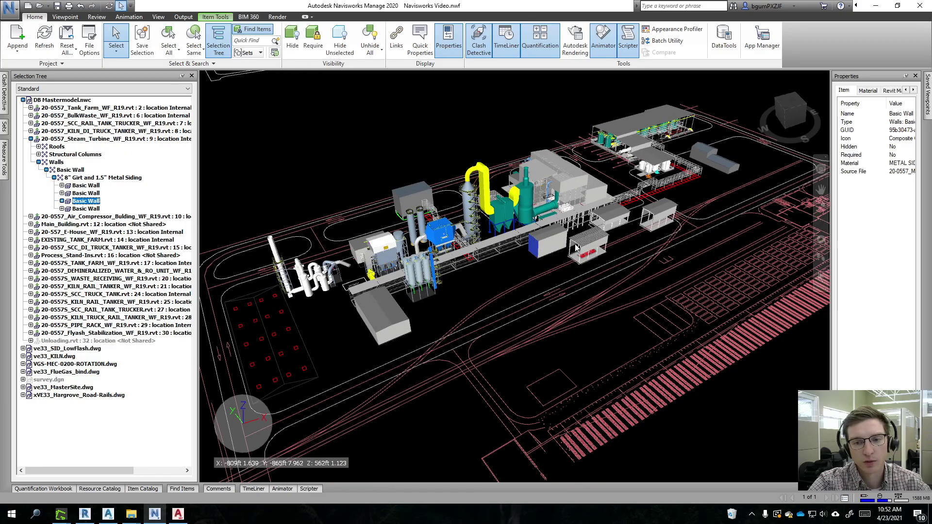
# - Select the teal boiler solid next to the yellow duct to inspect its layer and source file
pyautogui.moveTo(534, 245)
pyautogui.keyDown('shift'); pyautogui.mouseDown(button='middle')
pyautogui.moveTo(543, 264)
pyautogui.moveTo(586, 250)
pyautogui.moveTo(590, 278)
pyautogui.moveTo(531, 278)
pyautogui.mouseUp(button='middle'); pyautogui.keyUp('shift')
pyautogui.scroll(1, 474, 233)
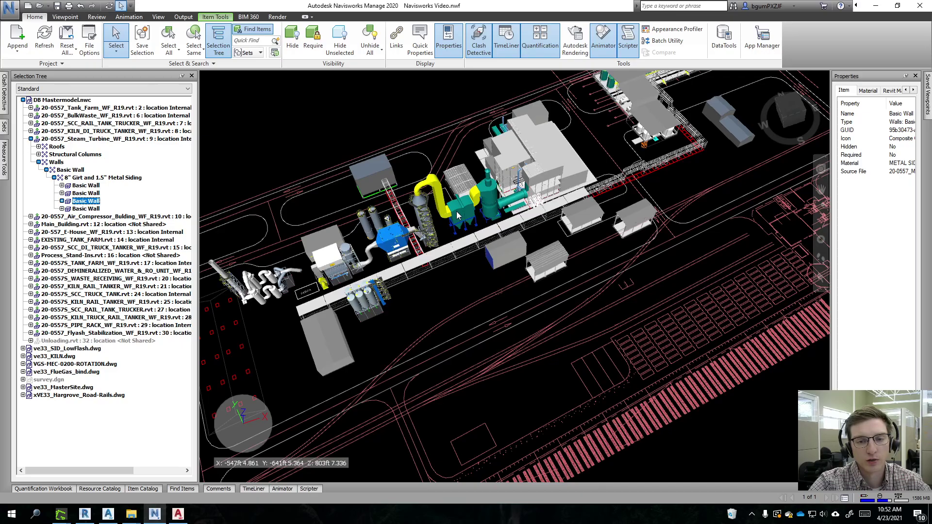
pyautogui.click(457, 213)
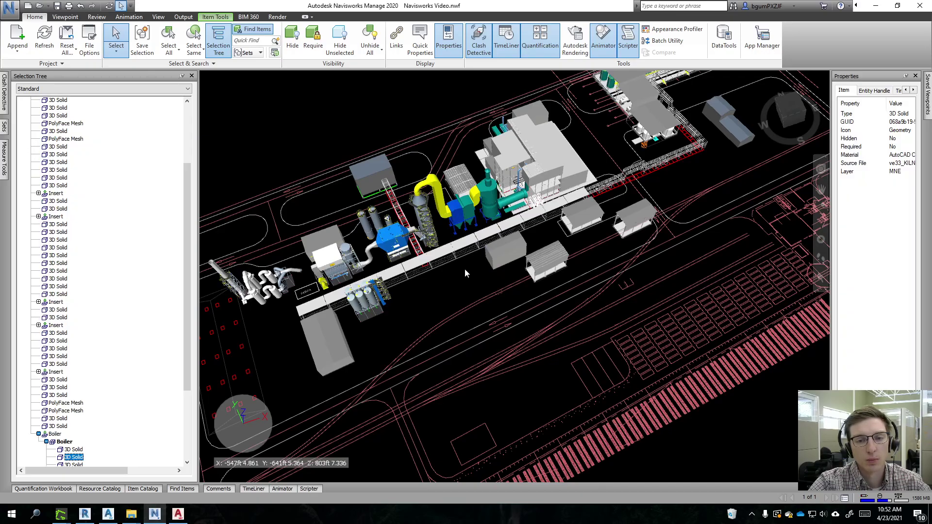
# - Examine the kiln equipment, main building and pipe rack up close, and return to an overview of the whole site
pyautogui.keyDown('shift'); pyautogui.moveTo(457, 272); pyautogui.dragTo(390, 176, button='middle'); pyautogui.keyUp('shift')
pyautogui.scroll(4, 500, 257)
pyautogui.scroll(2, 516, 251)
pyautogui.scroll(-3, 389, 176)
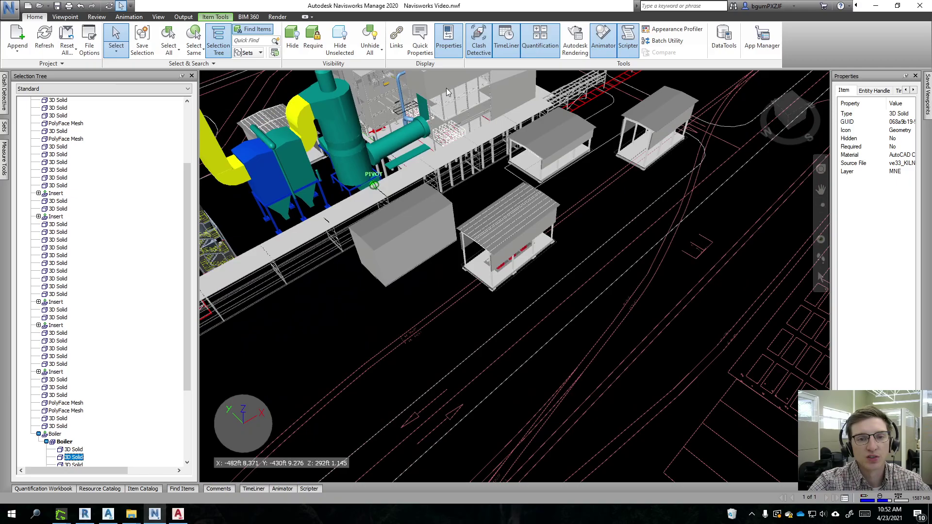
pyautogui.scroll(3, 446, 88)
pyautogui.scroll(6, 446, 88)
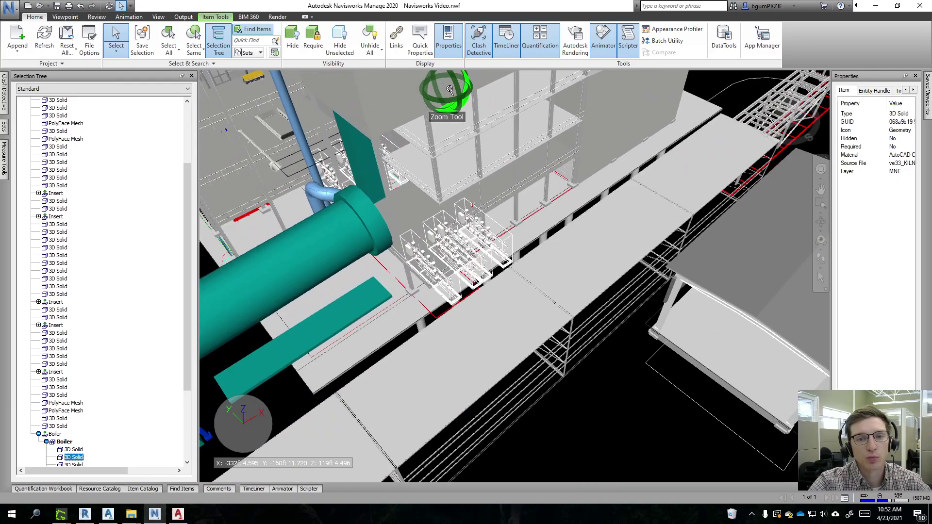
pyautogui.scroll(-8, 461, 179)
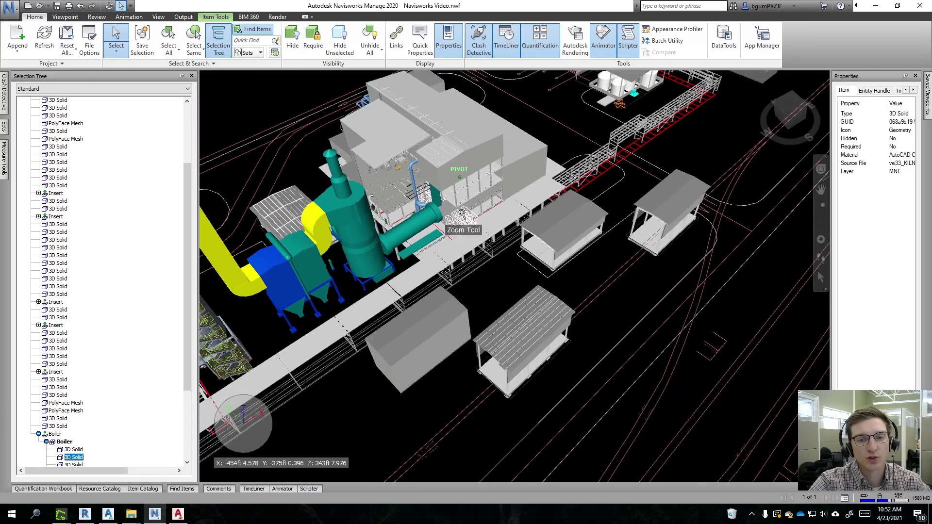
pyautogui.scroll(-2, 471, 263)
pyautogui.moveTo(472, 263); pyautogui.dragTo(472, 218, button='middle')
pyautogui.scroll(-2, 506, 216)
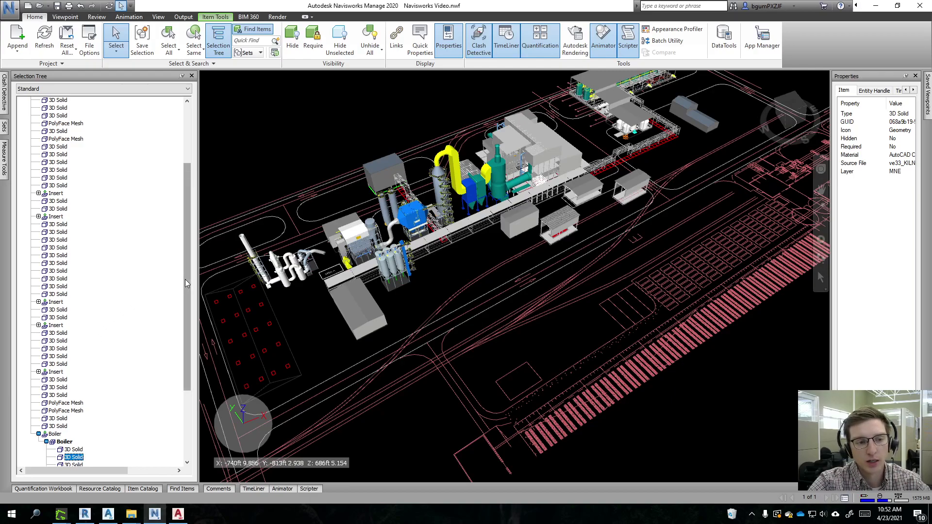
# - Collapse the MNE layer in the Selection Tree, and select ve33_KILN.dwg followed by its "an" layer
pyautogui.moveTo(186, 281); pyautogui.dragTo(189, 205)
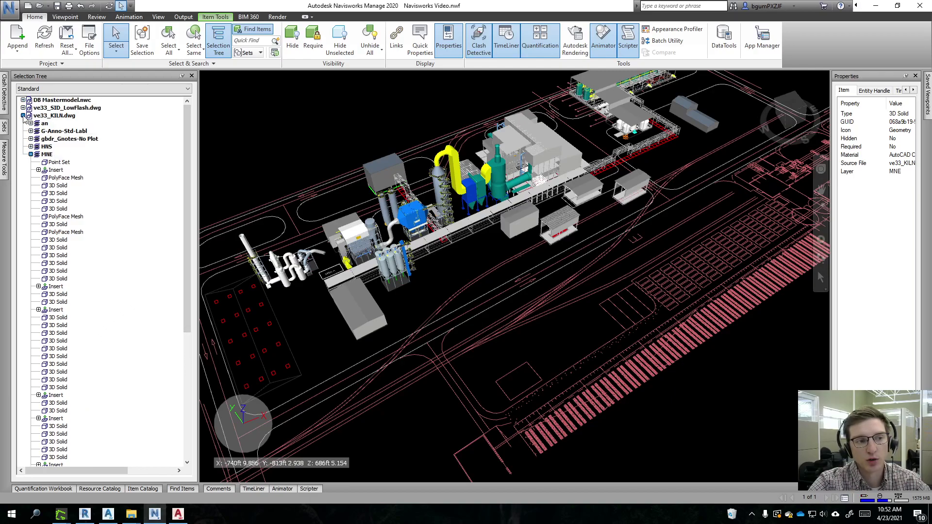
pyautogui.click(30, 154)
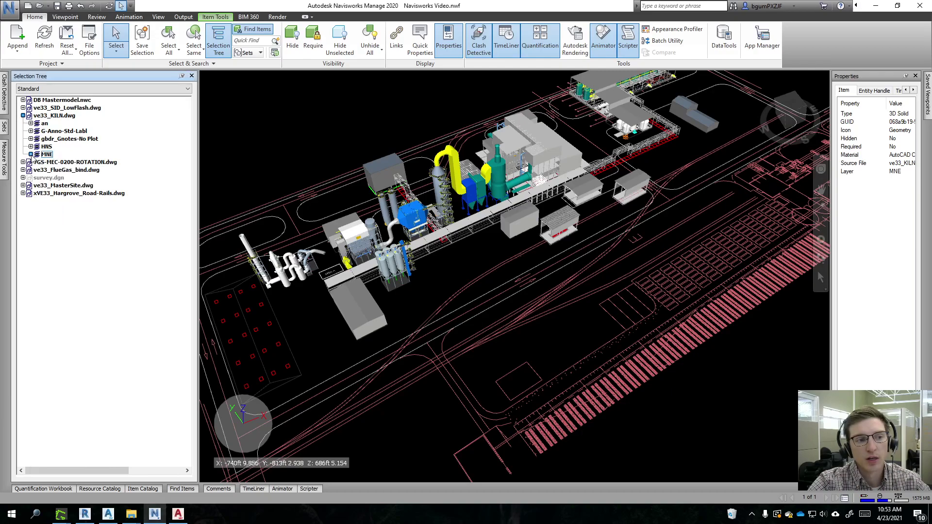
pyautogui.click(54, 116)
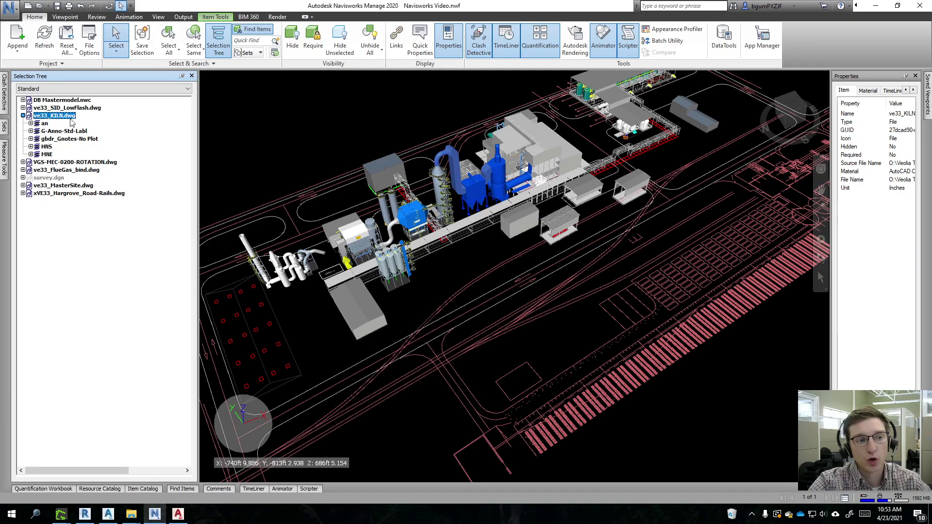
pyautogui.click(46, 131)
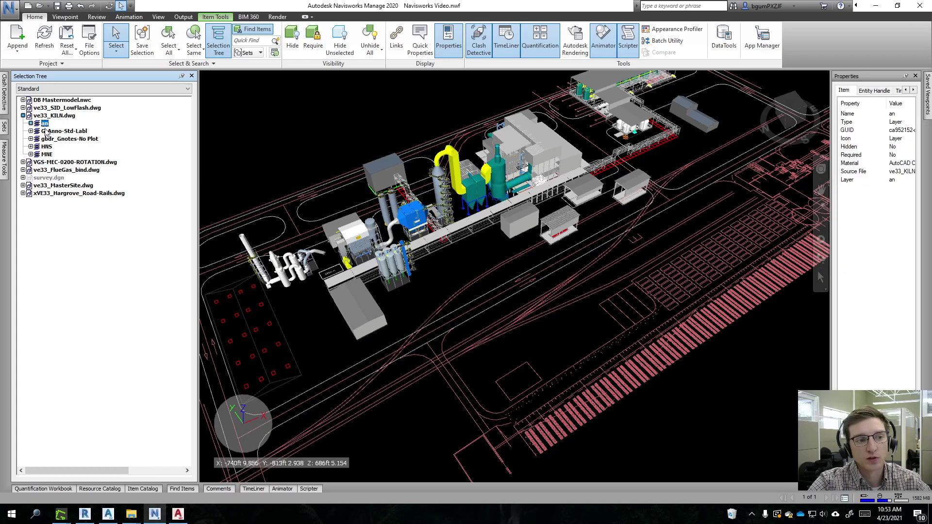
# - Select the gbdr_Gnotes-No Plot, HNS and MNE layers of ve33_KILN.dwg in turn, and expand MNE in the Selection Tree
pyautogui.click(49, 140)
pyautogui.click(46, 146)
pyautogui.click(47, 155)
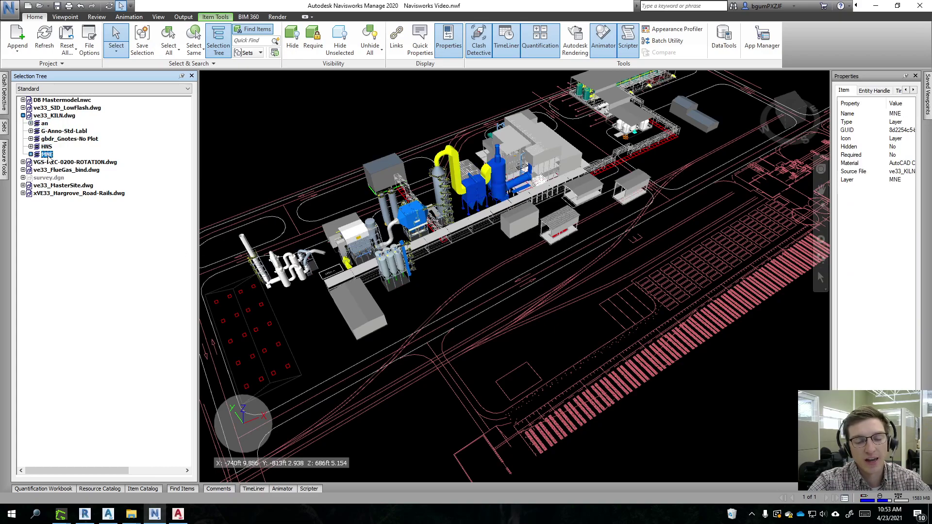
pyautogui.click(31, 155)
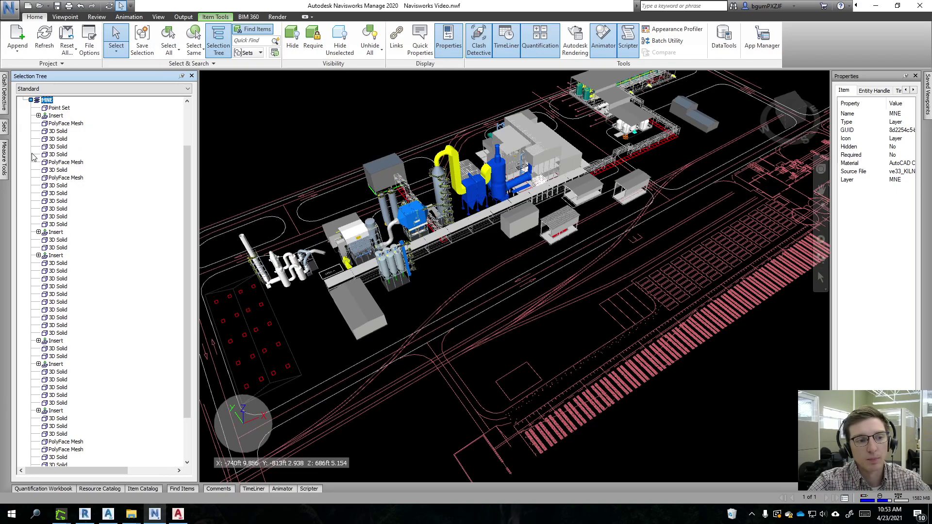
# - Select a teal boiler solid in the model, its parent Boiler insert and one individual 3D Solid in the tree, and clear the selection
pyautogui.click(473, 194)
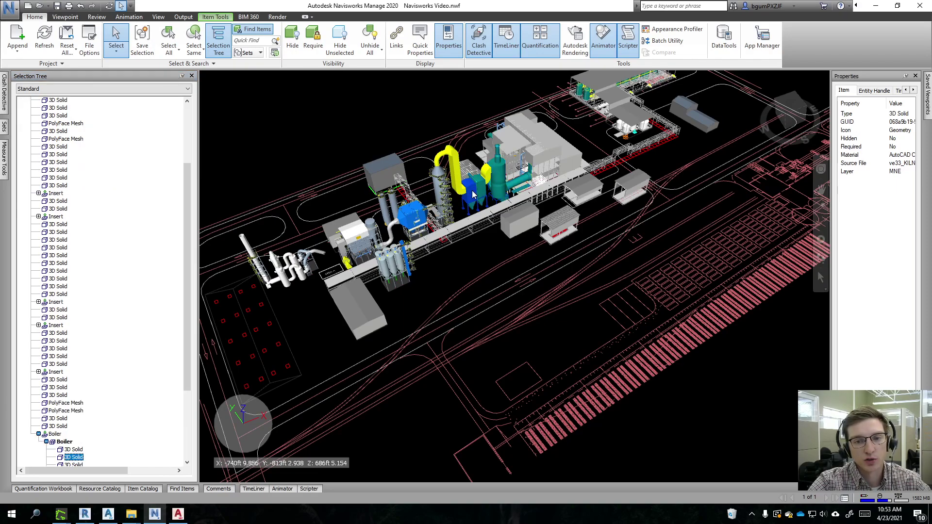
pyautogui.scroll(-5, 119, 406)
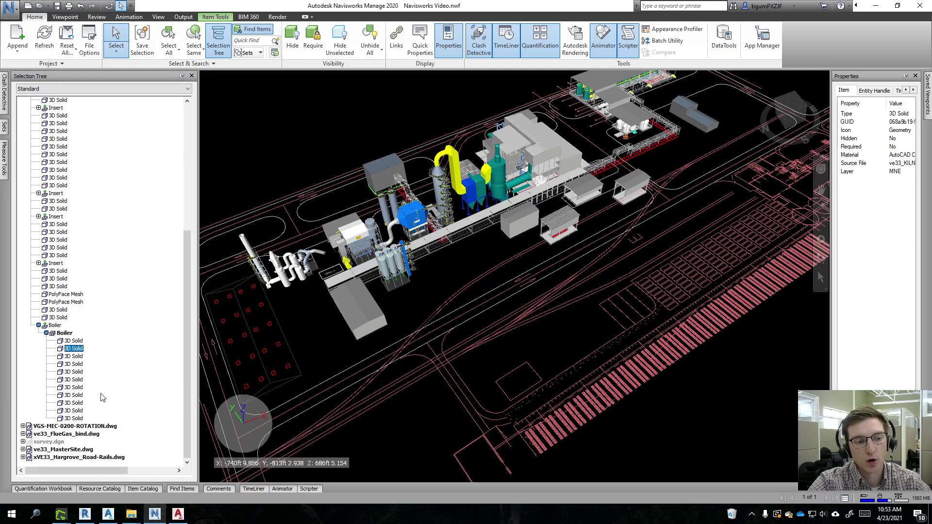
pyautogui.click(53, 325)
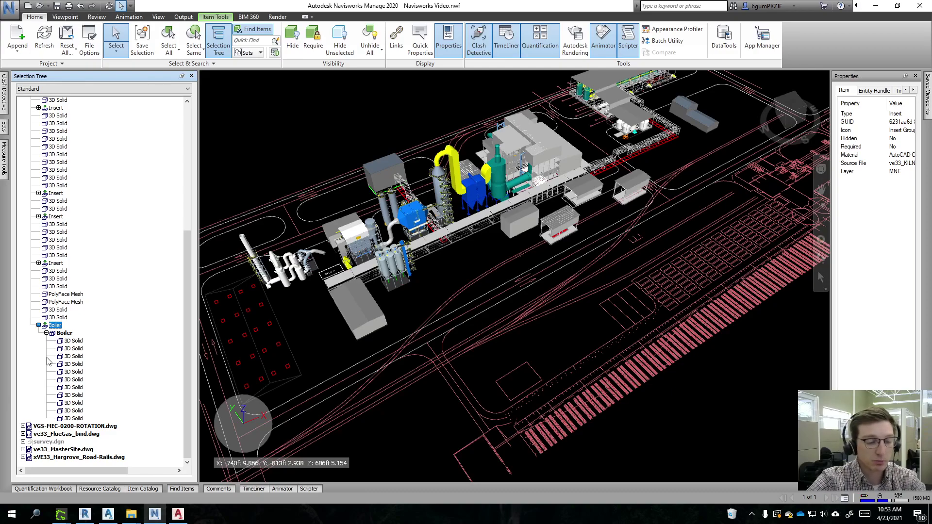
pyautogui.click(72, 372)
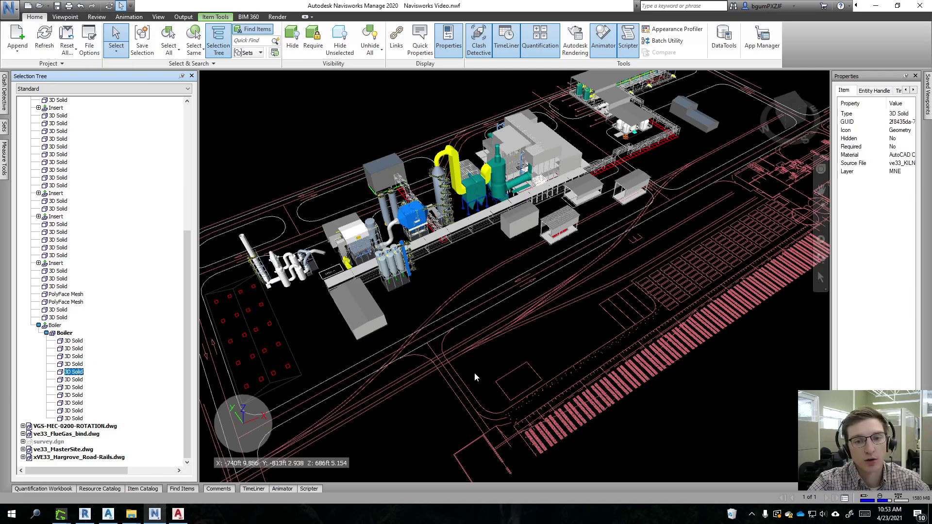
pyautogui.click(68, 362)
pyautogui.press('Escape')
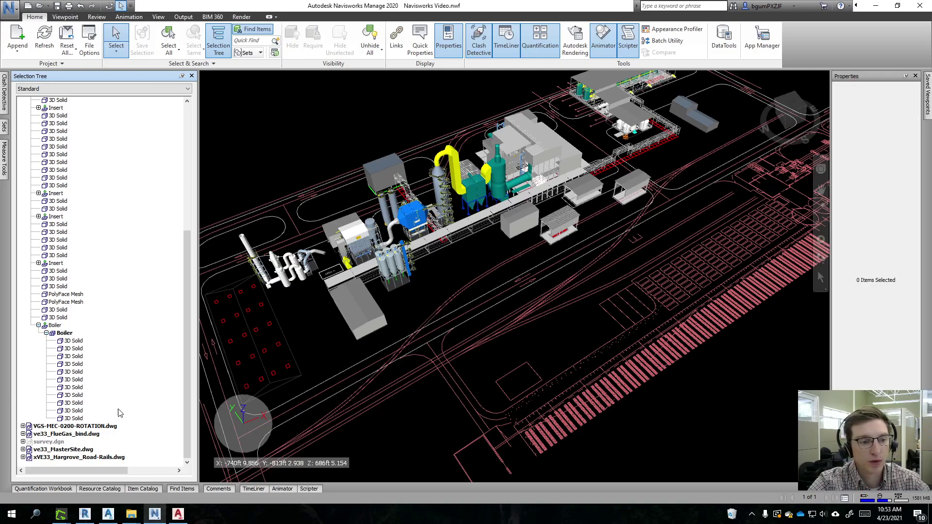
# - Collapse the Boiler group and MNE layer, select the whole ve33_KILN.dwg file to highlight its geometry, and clear the selection
pyautogui.click(39, 325)
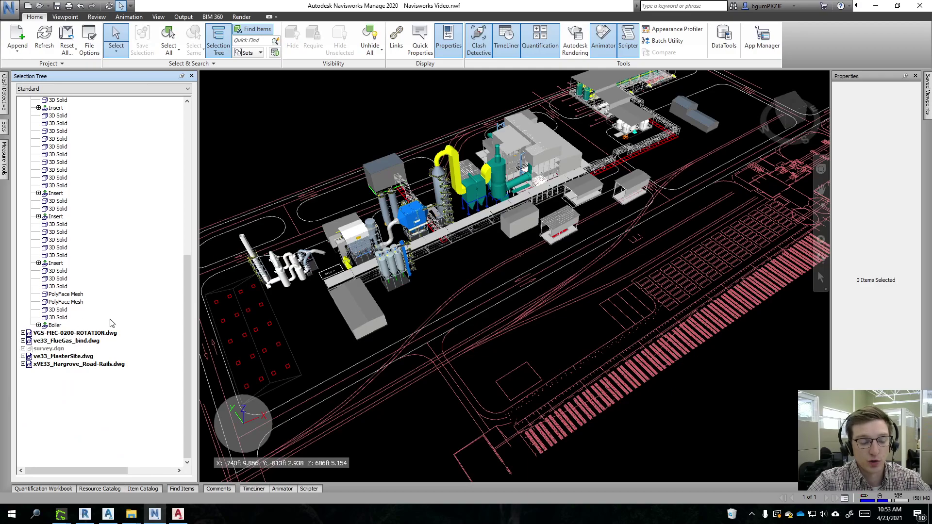
pyautogui.scroll(2, 210, 324)
pyautogui.moveTo(188, 319); pyautogui.dragTo(190, 149)
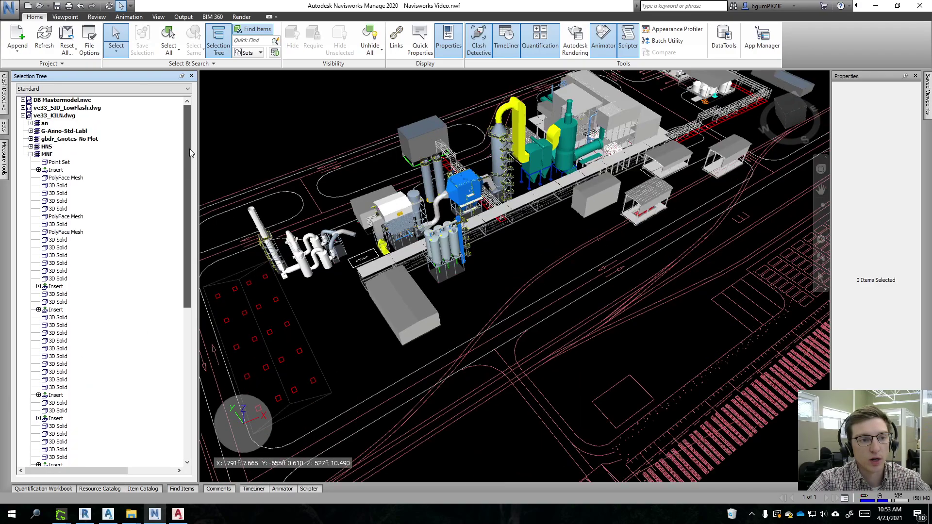
pyautogui.click(30, 154)
pyautogui.click(29, 116)
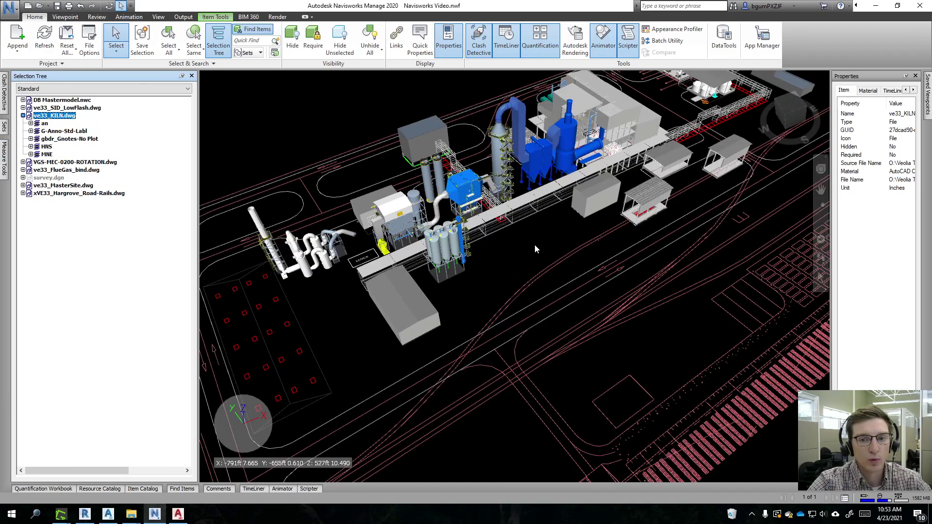
pyautogui.scroll(4, 430, 355)
pyautogui.moveTo(421, 373); pyautogui.dragTo(493, 286, button='middle')
pyautogui.click(495, 326)
pyautogui.scroll(1, 508, 324)
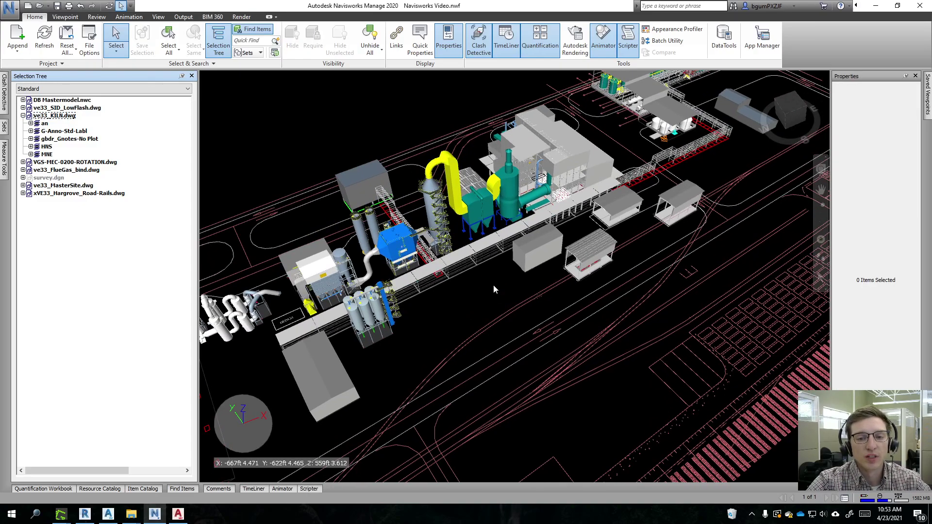
# - Locate the teal boiler in the Selection Tree by selecting its solid in the model, and hide the parent Boiler insert
pyautogui.click(475, 215)
pyautogui.rightClick(476, 216)
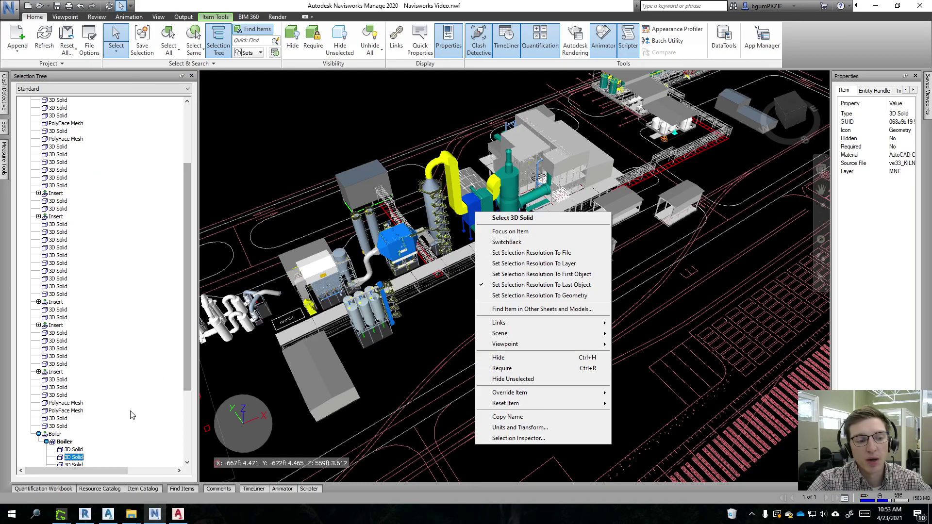
pyautogui.moveTo(187, 348); pyautogui.dragTo(181, 302)
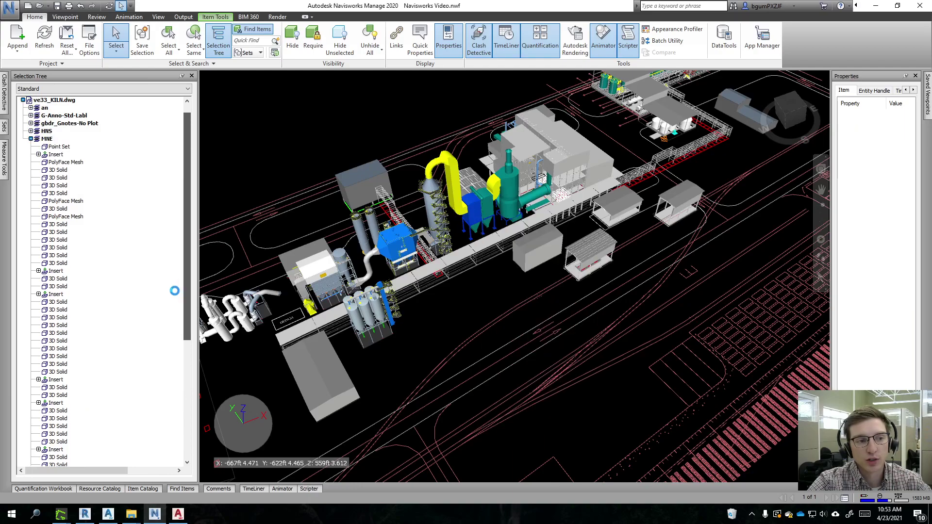
pyautogui.scroll(-8, 155, 318)
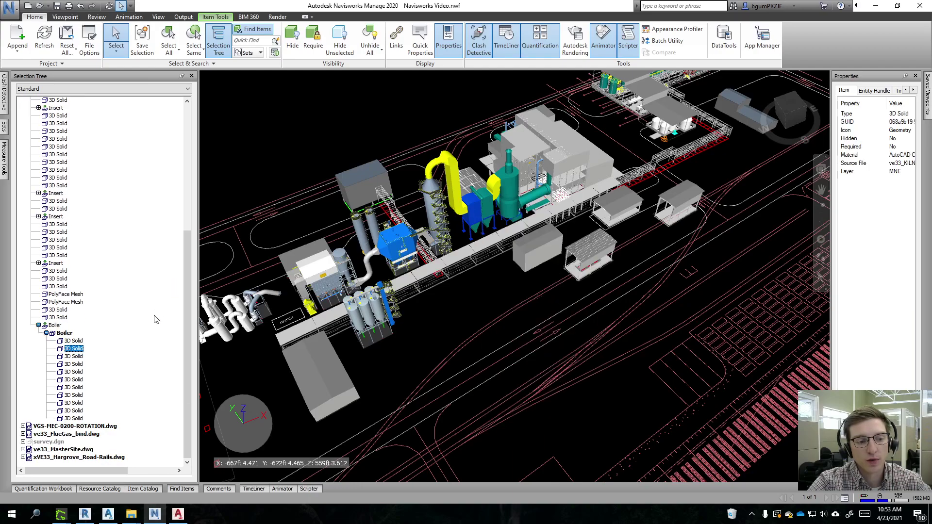
pyautogui.click(55, 325)
pyautogui.rightClick(58, 327)
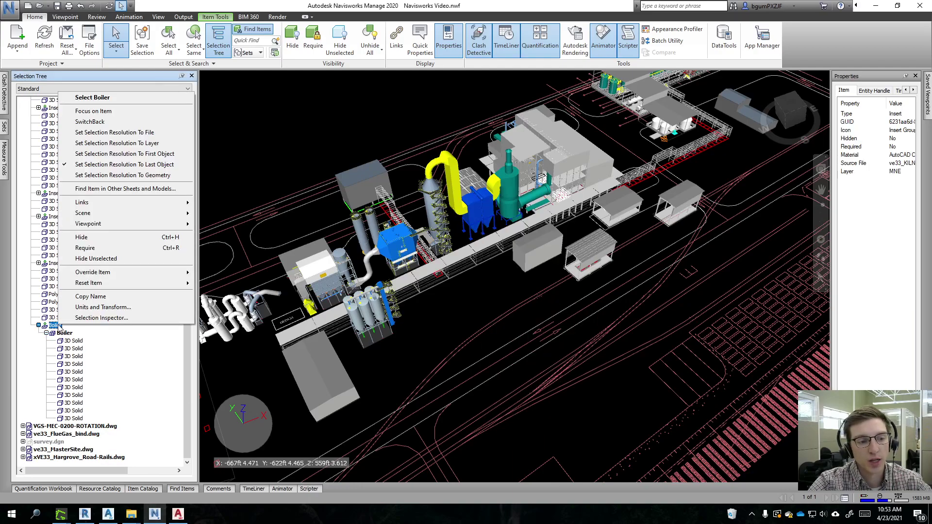
pyautogui.click(104, 238)
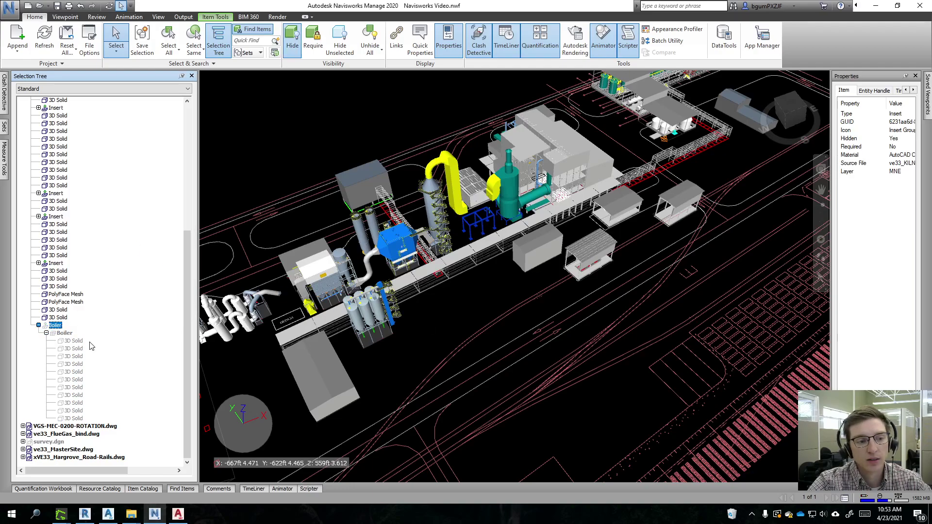
# - Unhide the Boiler insert from the Selection Tree and clear the selection
pyautogui.rightClick(58, 328)
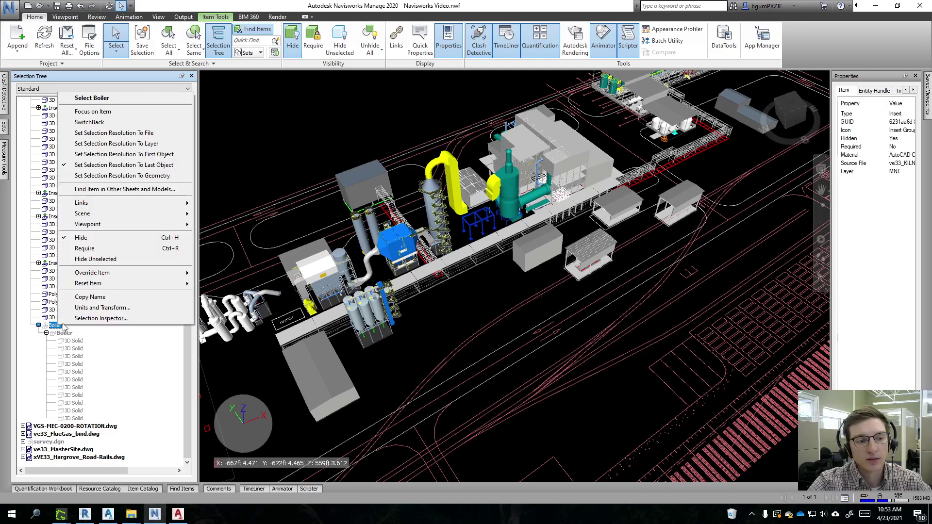
pyautogui.click(119, 243)
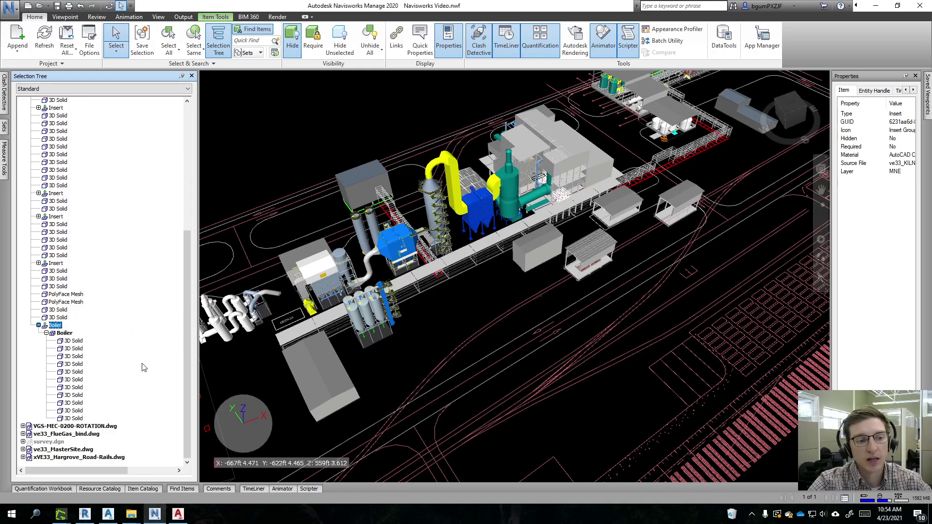
pyautogui.click(442, 317)
pyautogui.scroll(-2, 442, 316)
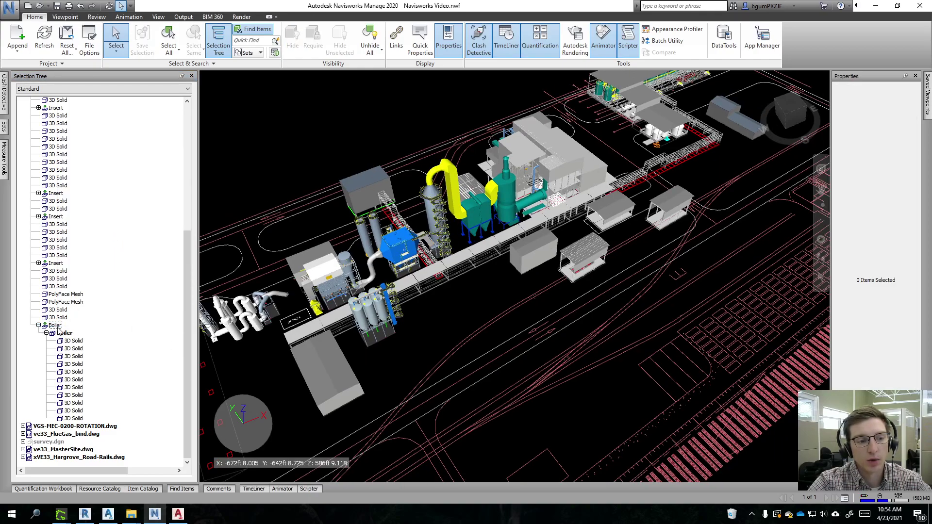
# - Hide the whole Boiler insert again from the Selection Tree and clear the selection
pyautogui.click(55, 325)
pyautogui.rightClick(55, 325)
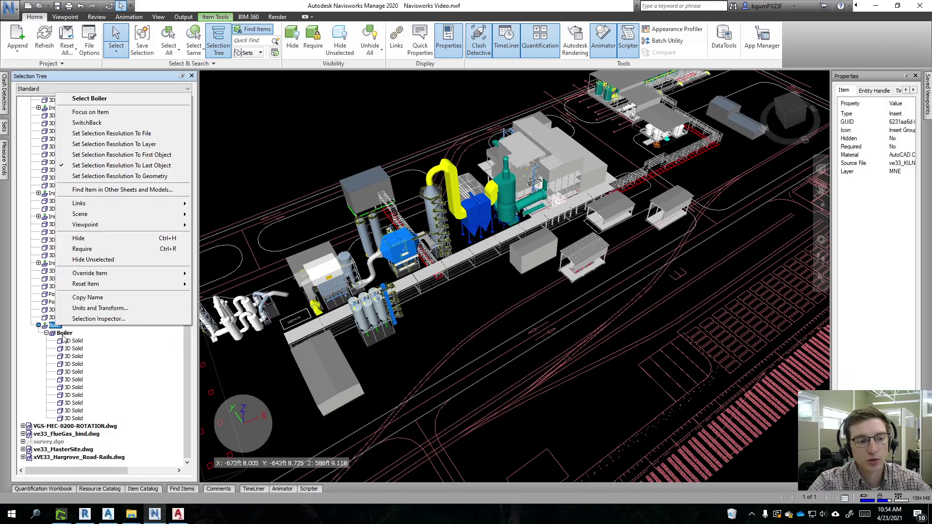
pyautogui.click(99, 239)
pyautogui.scroll(-3, 492, 361)
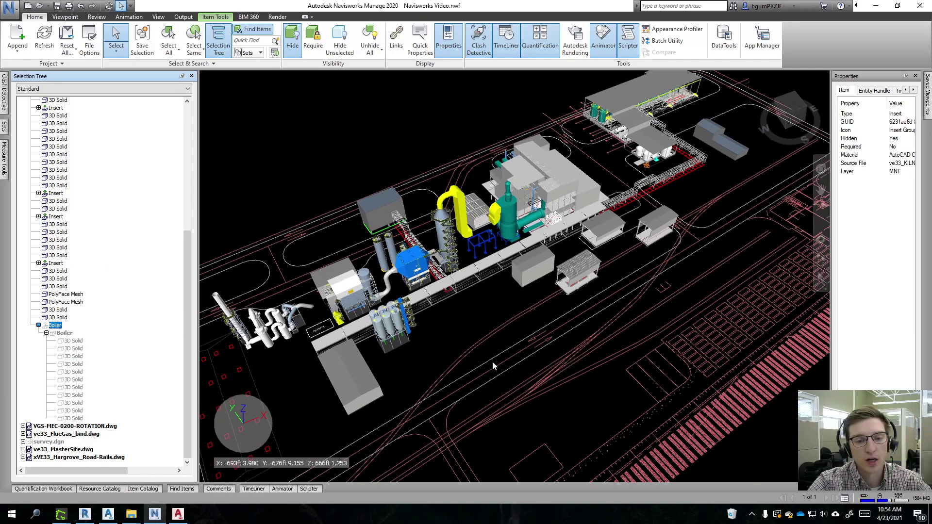
pyautogui.scroll(-2, 487, 255)
pyautogui.moveTo(488, 301); pyautogui.dragTo(465, 279, button='middle')
pyautogui.scroll(2, 444, 277)
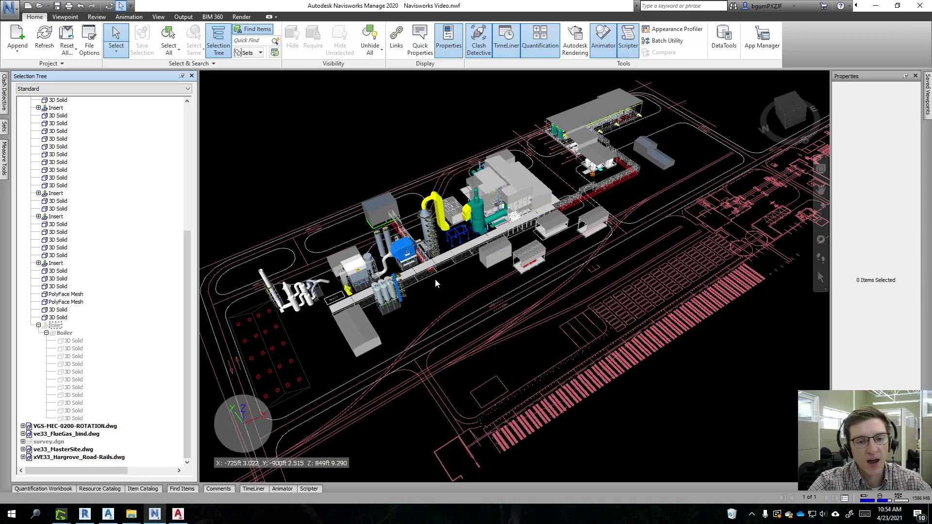
# - Review the available Reset All and Unhide All options without applying any of them
pyautogui.click(68, 51)
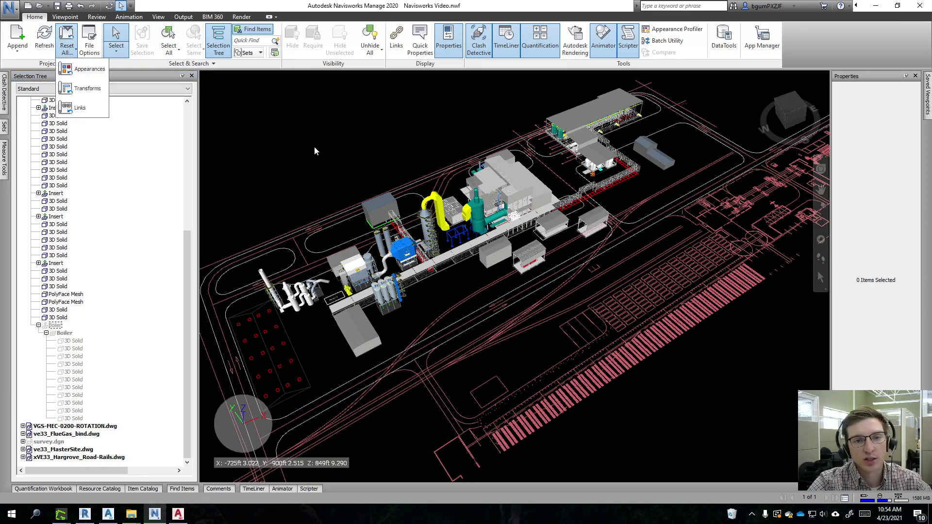
pyautogui.click(376, 51)
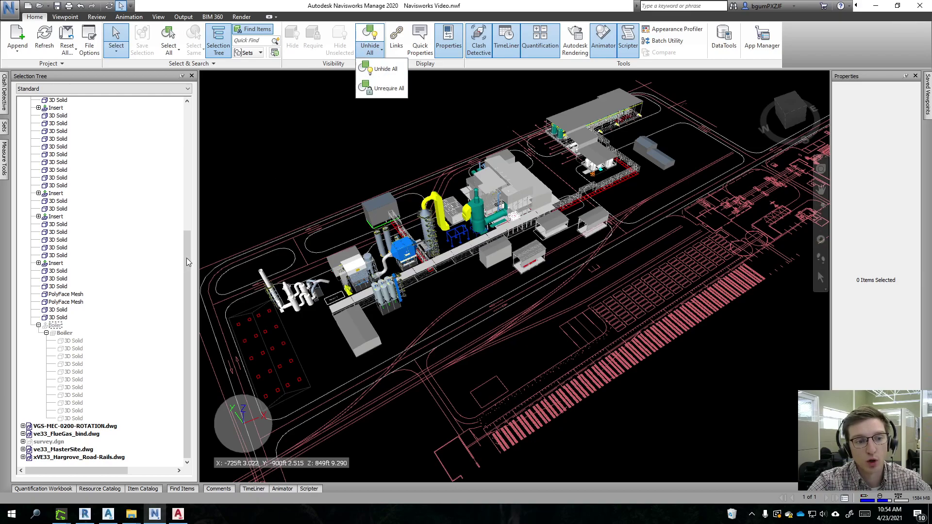
pyautogui.click(357, 155)
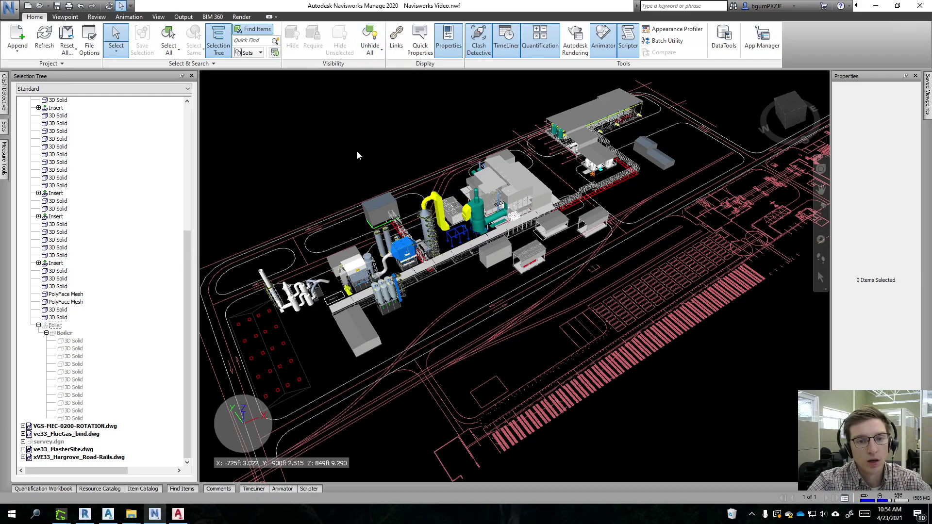
# - Make the hidden Boiler insert visible again from the Selection Tree and deselect it
pyautogui.click(54, 325)
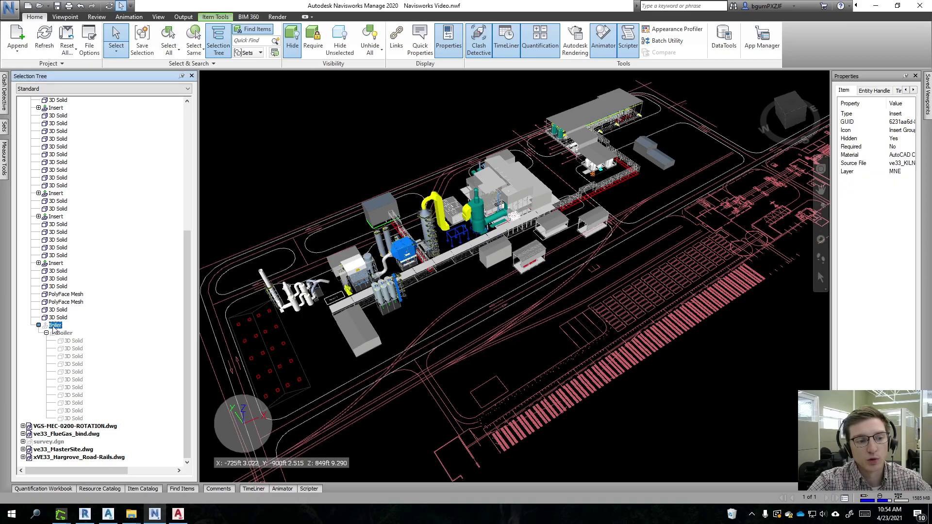
pyautogui.rightClick(54, 325)
pyautogui.click(101, 241)
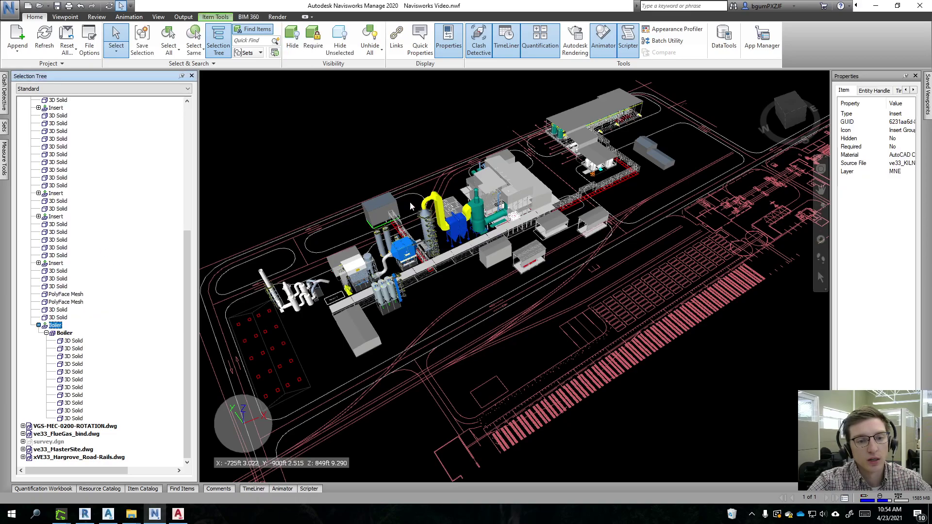
pyautogui.scroll(2, 453, 304)
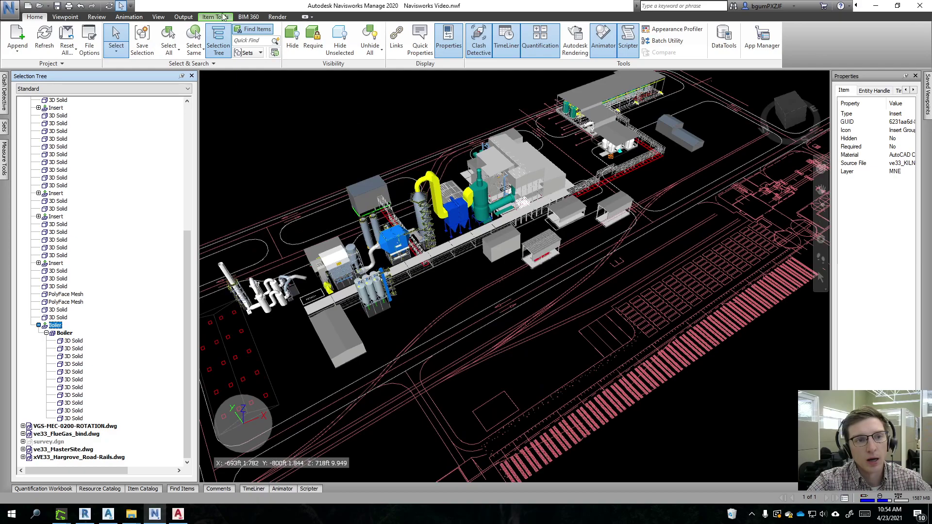
pyautogui.click(458, 273)
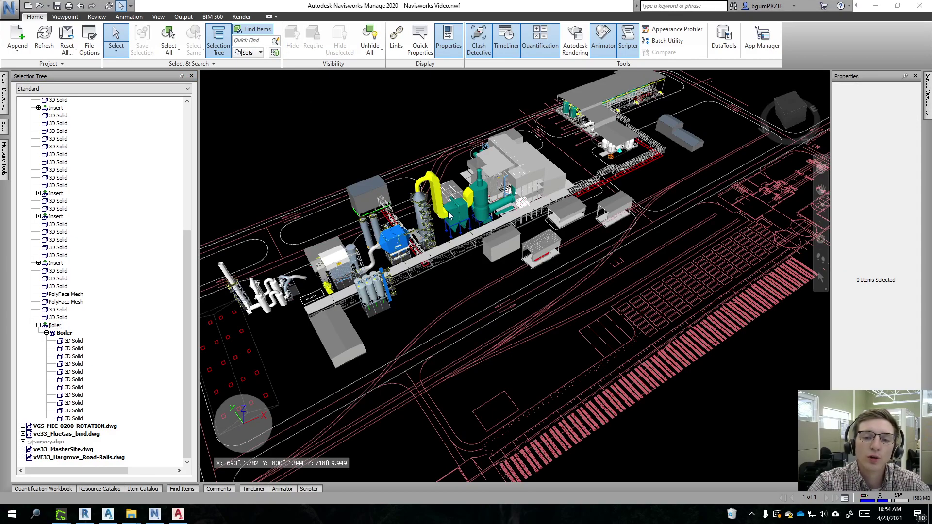
# - Select the front teal tank in the tank farm beside the tanker trucks and widen the Properties window to show all property categories
pyautogui.scroll(2, 451, 211)
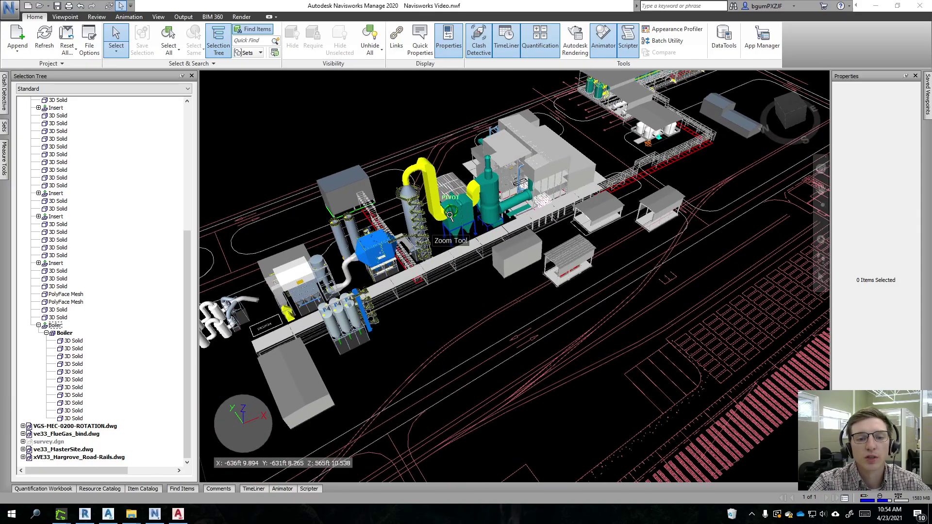
pyautogui.scroll(5, 577, 161)
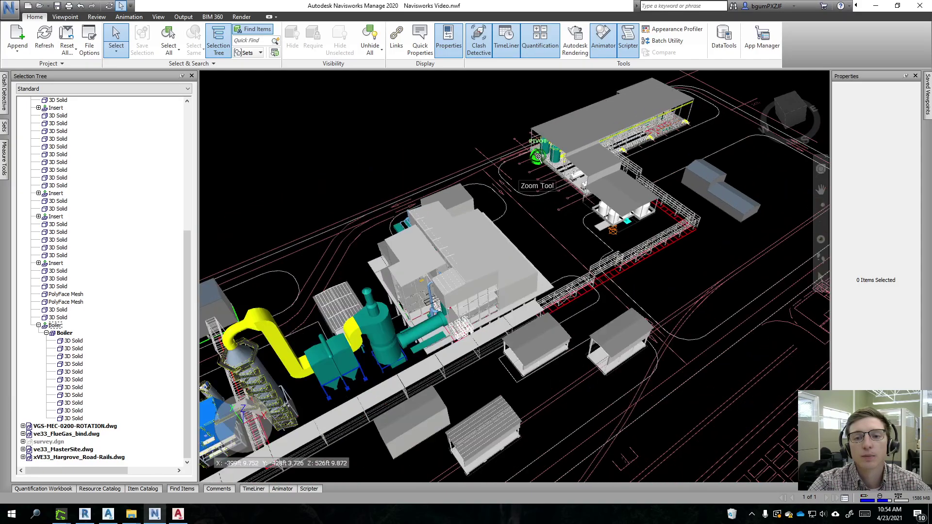
pyautogui.scroll(1, 577, 161)
pyautogui.moveTo(592, 181); pyautogui.dragTo(464, 259, button='middle')
pyautogui.keyDown('shift'); pyautogui.moveTo(464, 258); pyautogui.dragTo(496, 278, button='middle'); pyautogui.keyUp('shift')
pyautogui.scroll(2, 495, 278)
pyautogui.click(486, 229)
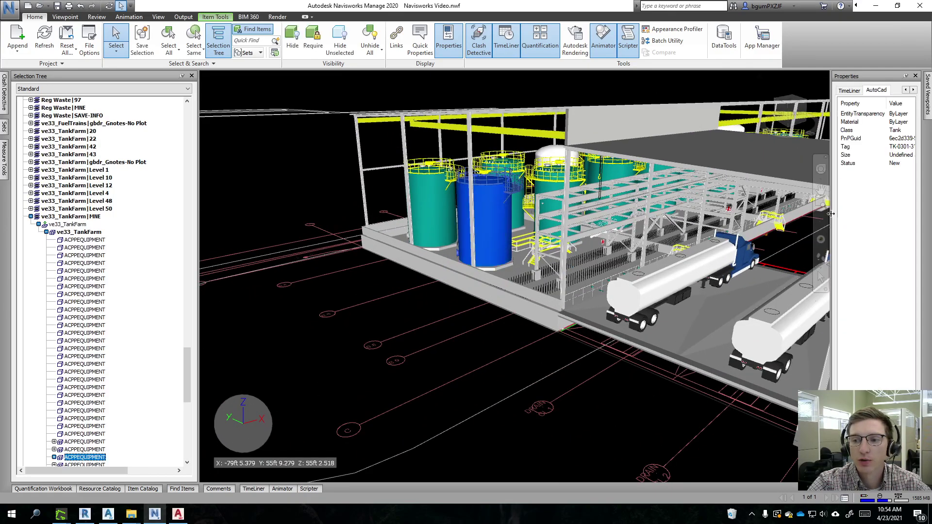
pyautogui.moveTo(833, 194); pyautogui.dragTo(733, 194)
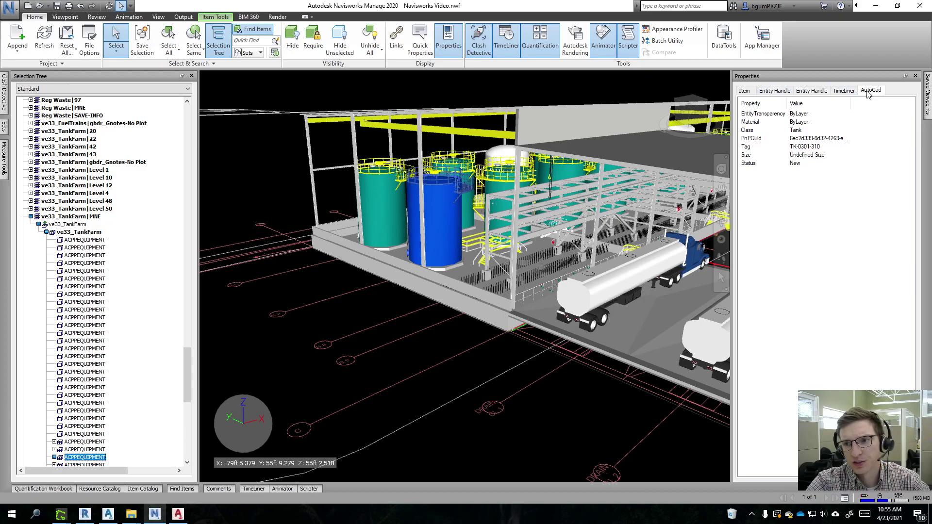
# - Review the selected tank's TimeLiner, Entity Handle and Item properties, including its source file and layer
pyautogui.click(844, 93)
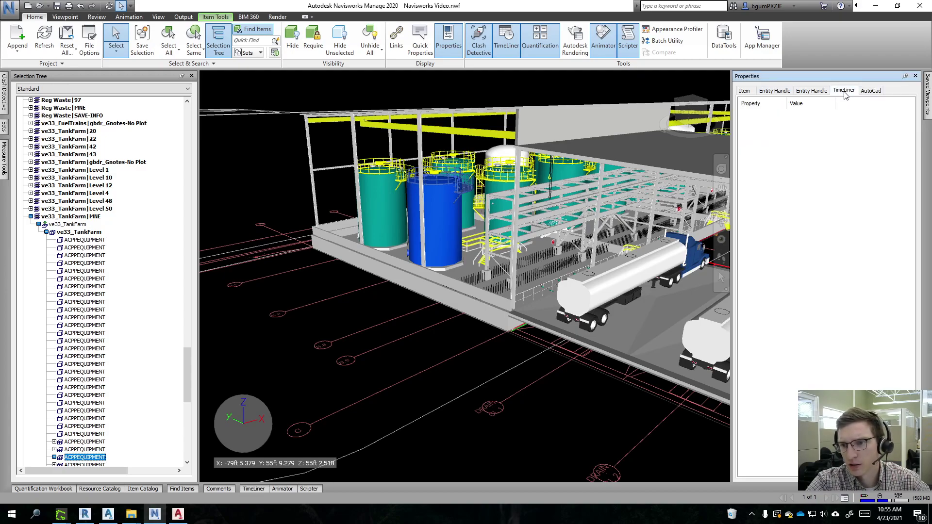
pyautogui.click(812, 91)
pyautogui.click(784, 96)
pyautogui.click(744, 91)
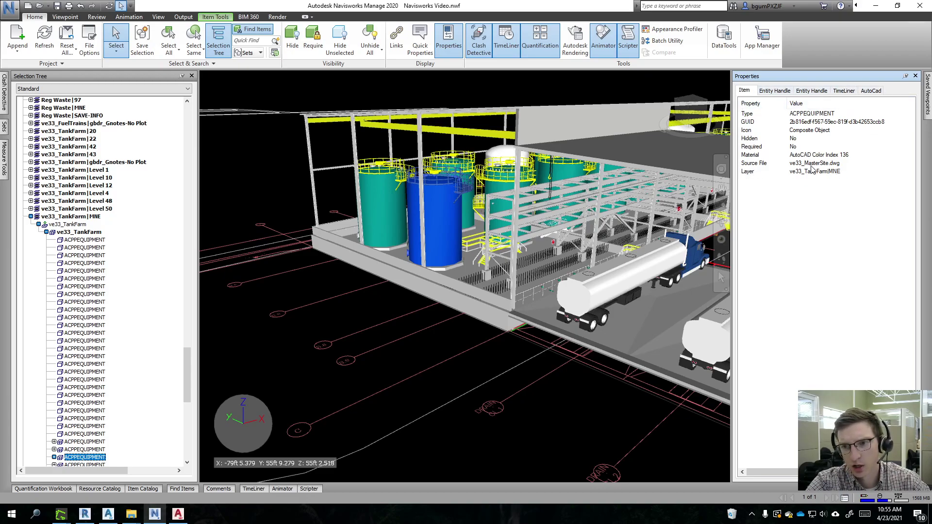
# - Review the selected tank's AutoCad properties, including its class, tag and status
pyautogui.click(871, 91)
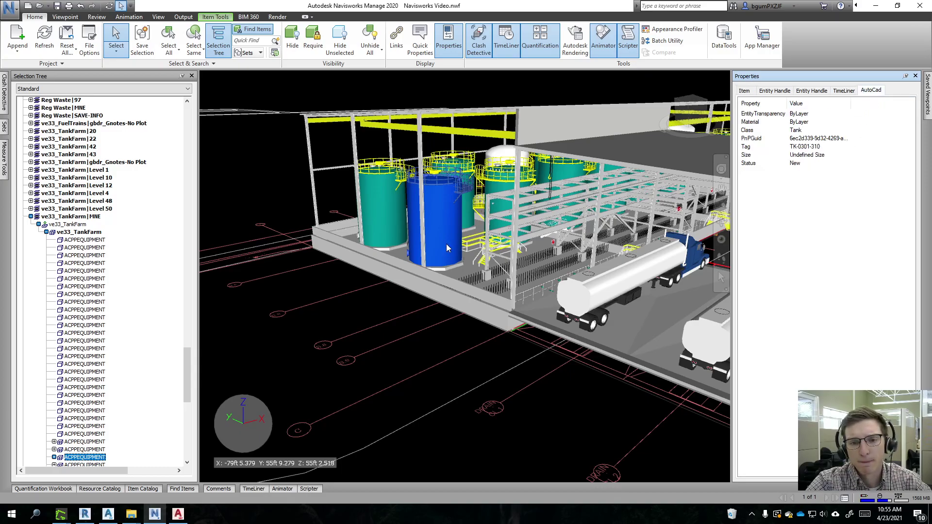
# - Select the vertical duct beside the main building and show its DuctObject properties, widening the property name column
pyautogui.scroll(-10, 369, 291)
pyautogui.keyDown('shift'); pyautogui.moveTo(252, 282); pyautogui.dragTo(573, 286, button='middle'); pyautogui.keyUp('shift')
pyautogui.moveTo(640, 276); pyautogui.dragTo(527, 252, button='middle')
pyautogui.scroll(3, 502, 309)
pyautogui.scroll(10, 501, 309)
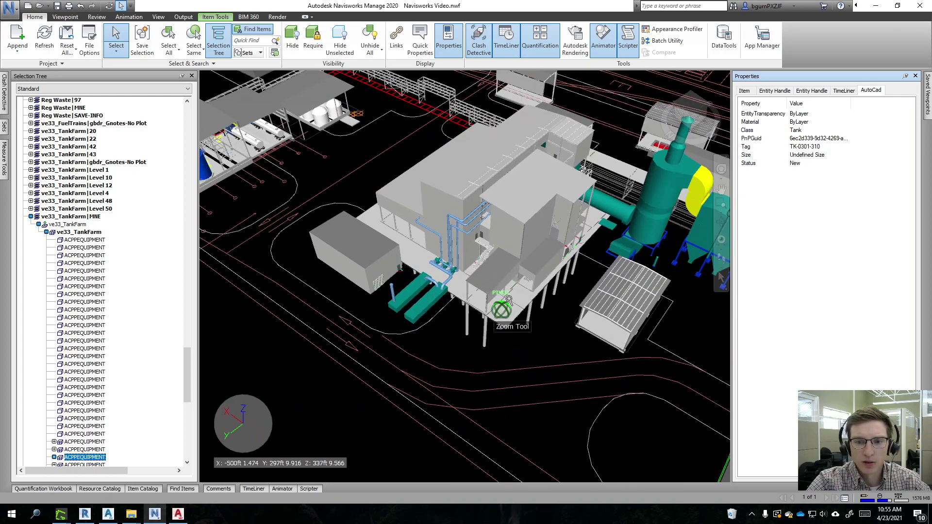
pyautogui.scroll(5, 518, 221)
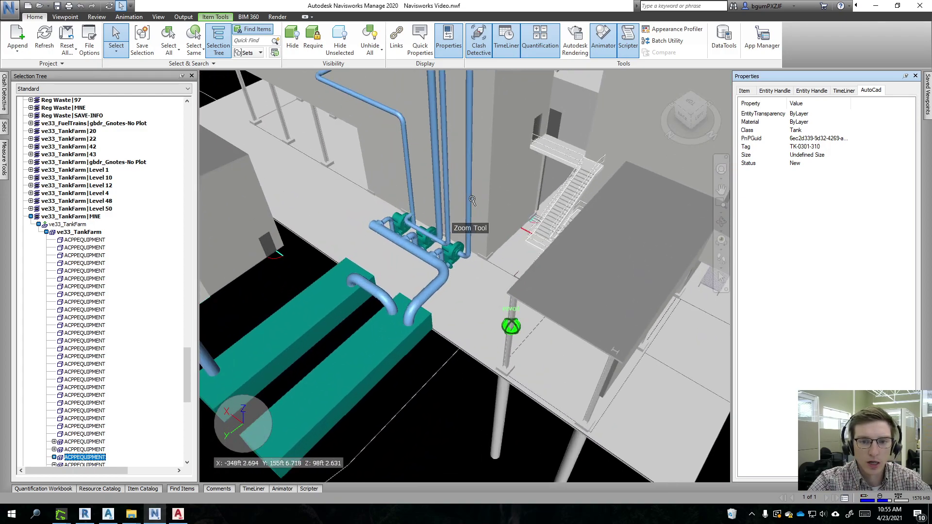
pyautogui.click(497, 175)
pyautogui.scroll(3, 582, 189)
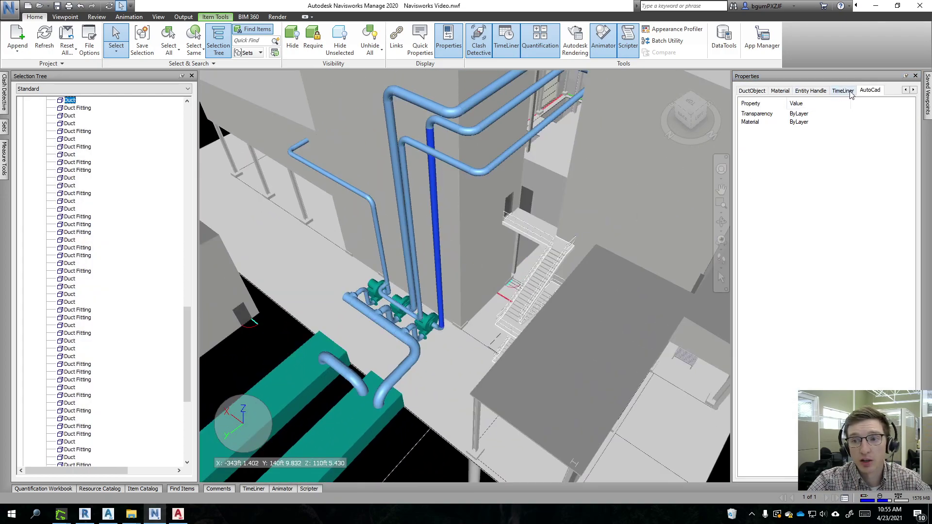
pyautogui.click(754, 91)
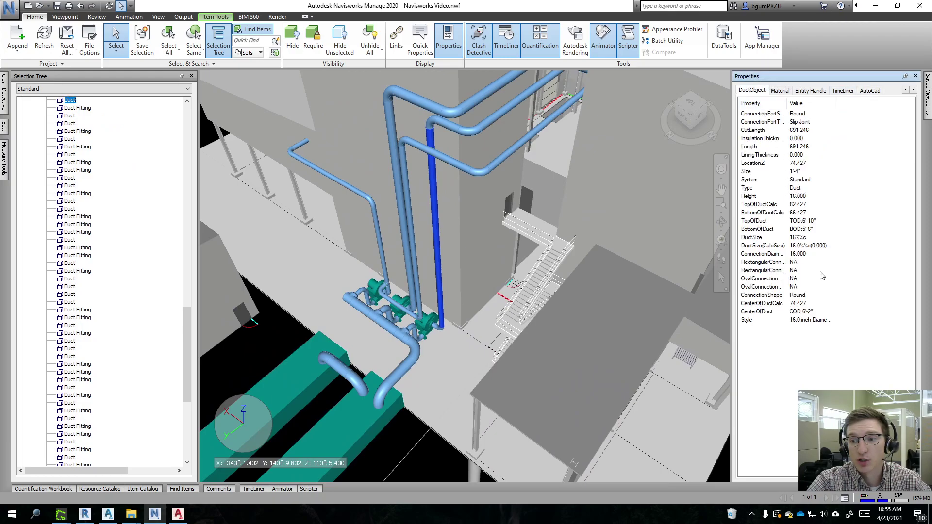
pyautogui.moveTo(786, 103); pyautogui.dragTo(822, 108)
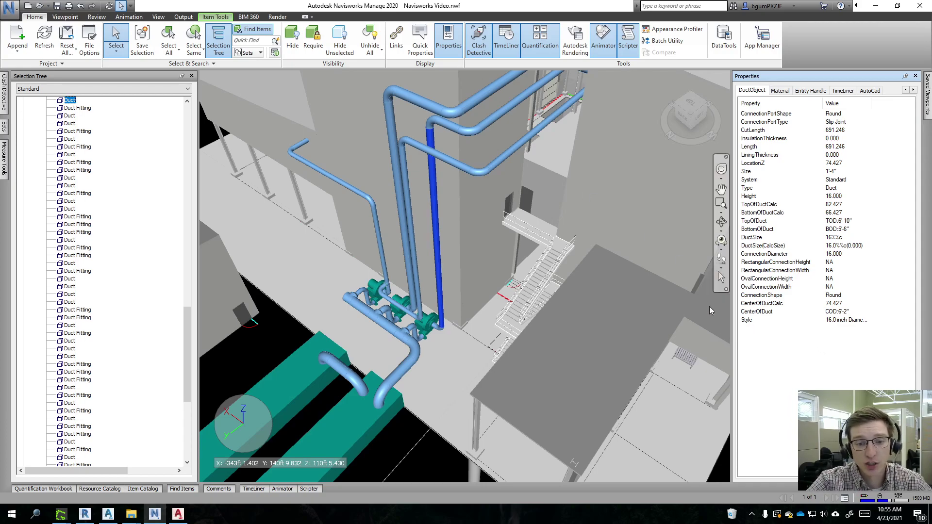
# - Narrow the Properties window to enlarge the model view and bring the whole plant into sight
pyautogui.scroll(-4, 499, 327)
pyautogui.scroll(-6, 495, 323)
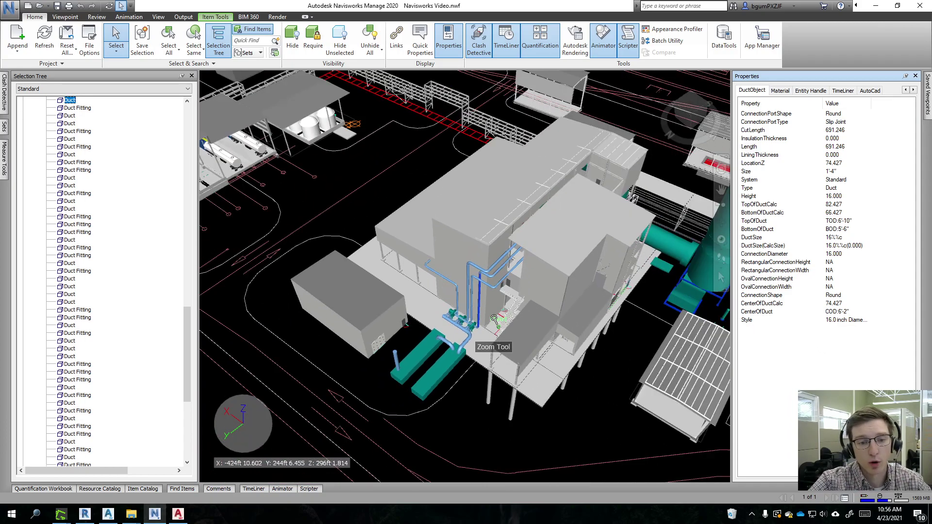
pyautogui.keyDown('shift'); pyautogui.moveTo(561, 293); pyautogui.dragTo(538, 266, button='middle'); pyautogui.keyUp('shift')
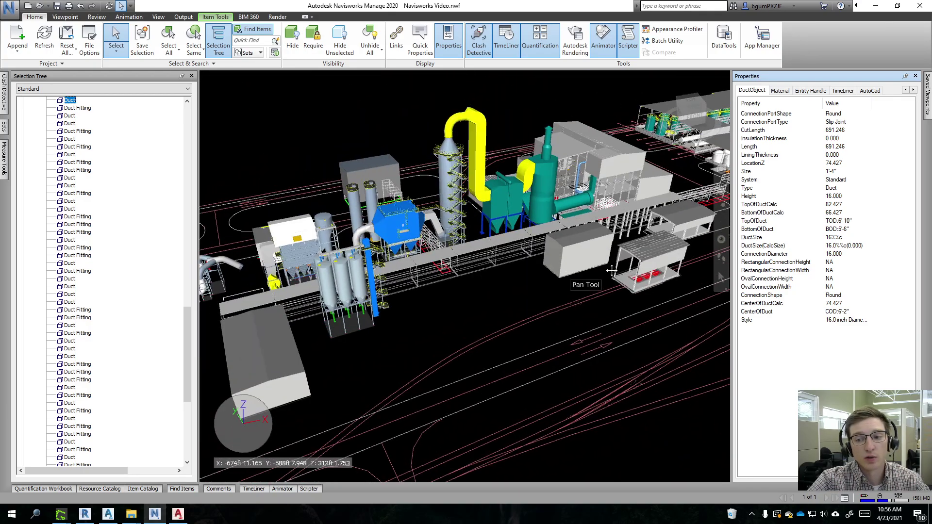
pyautogui.moveTo(777, 334); pyautogui.dragTo(822, 346)
pyautogui.scroll(-3, 578, 293)
pyautogui.moveTo(503, 352)
pyautogui.mouseDown(button='middle')
pyautogui.moveTo(508, 379)
pyautogui.moveTo(467, 356)
pyautogui.moveTo(506, 330)
pyautogui.moveTo(458, 359)
pyautogui.moveTo(468, 371)
pyautogui.moveTo(456, 314)
pyautogui.mouseUp(button='middle')
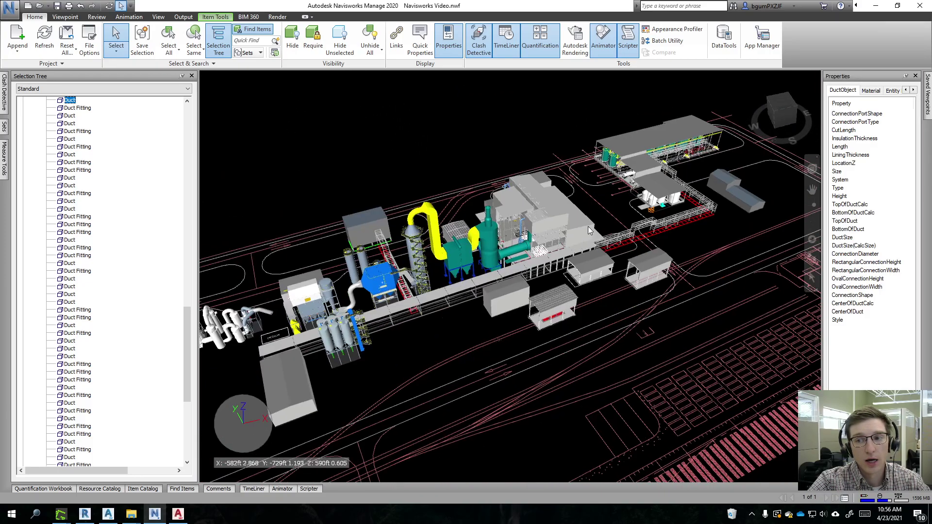
# - Turn the model to a view from above and clear the duct selection
pyautogui.click(782, 103)
pyautogui.scroll(-10, 646, 211)
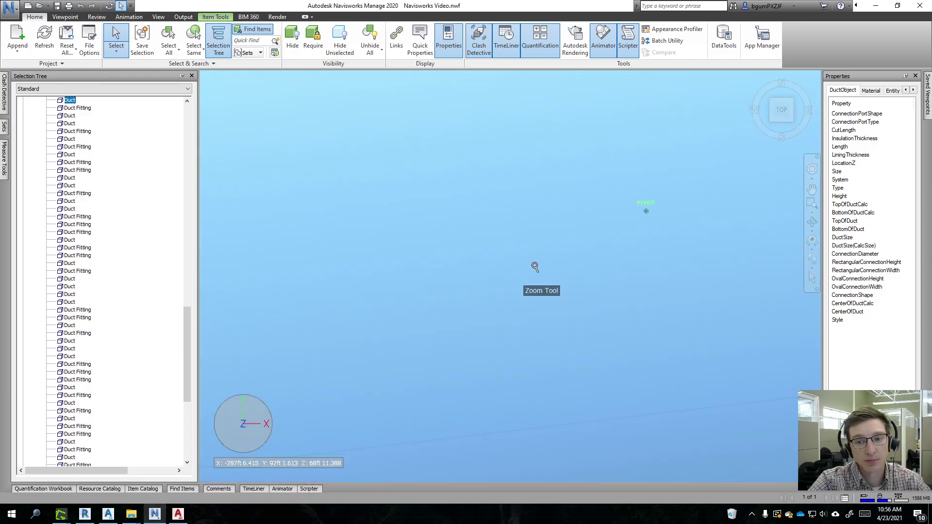
pyautogui.scroll(-10, 558, 253)
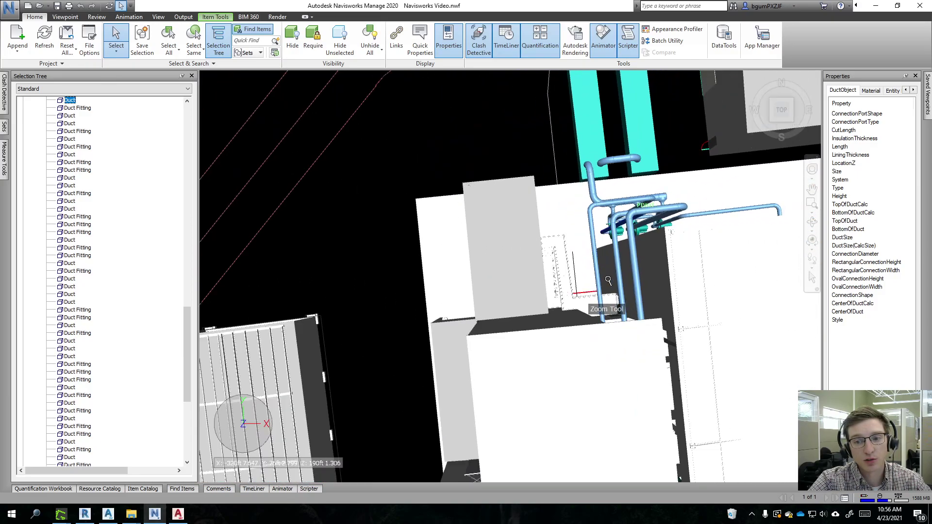
pyautogui.keyDown('shift'); pyautogui.moveTo(604, 245); pyautogui.dragTo(581, 213, button='middle'); pyautogui.keyUp('shift')
pyautogui.scroll(-4, 605, 227)
pyautogui.scroll(-5, 604, 227)
pyautogui.press('Escape')
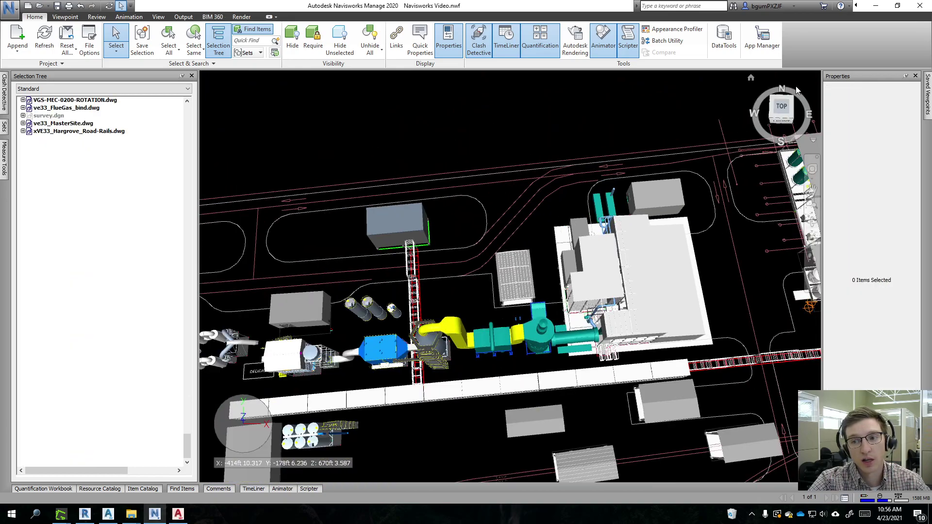
# - Set the exact top view and frame the process equipment line and its surrounding buildings
pyautogui.click(780, 109)
pyautogui.scroll(-3, 640, 218)
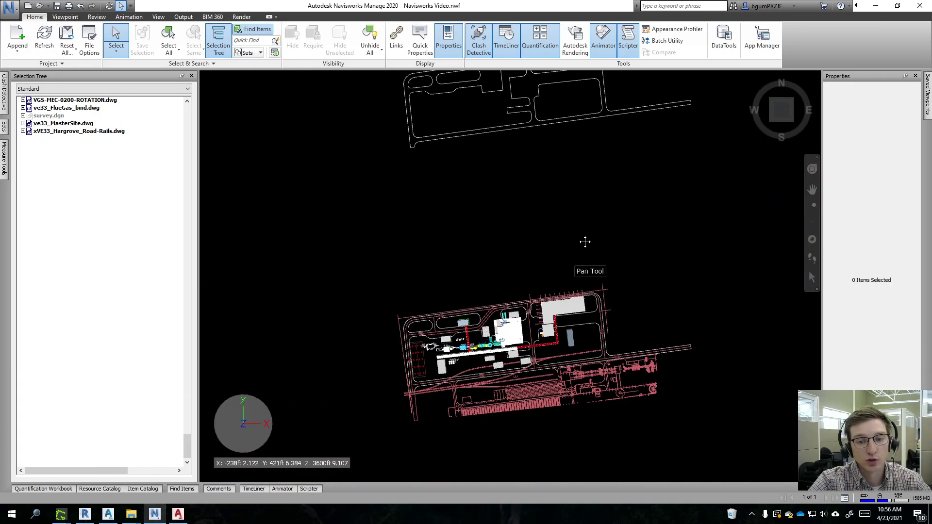
pyautogui.scroll(4, 571, 239)
pyautogui.moveTo(522, 305); pyautogui.dragTo(556, 258, button='middle')
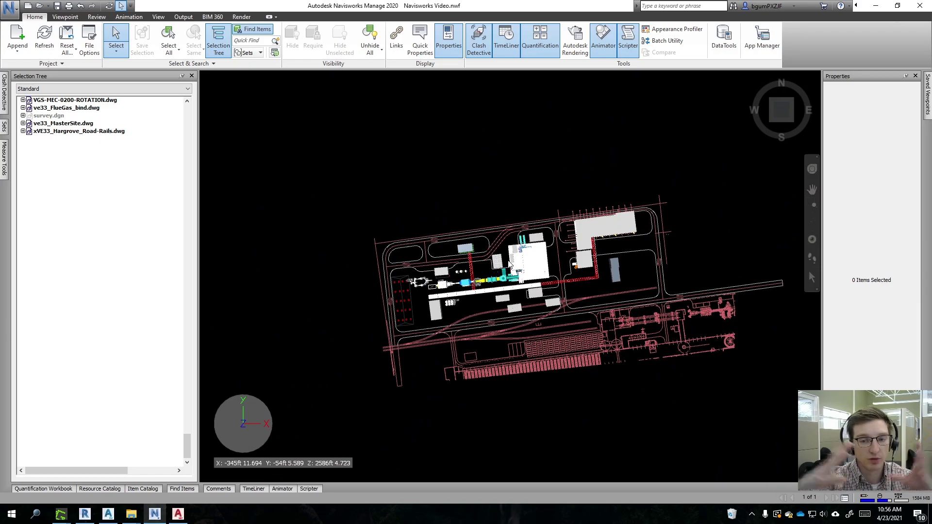
pyautogui.scroll(5, 509, 264)
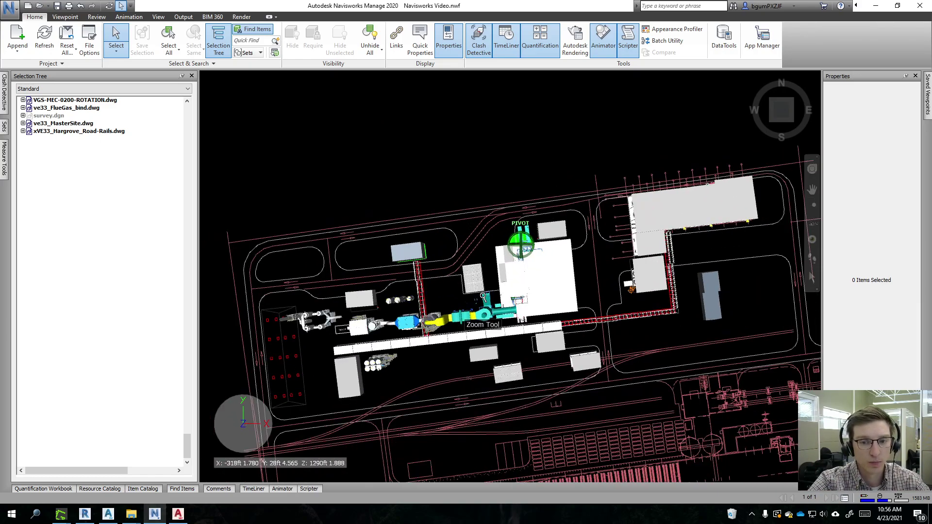
pyautogui.moveTo(508, 264); pyautogui.dragTo(462, 296, button='middle')
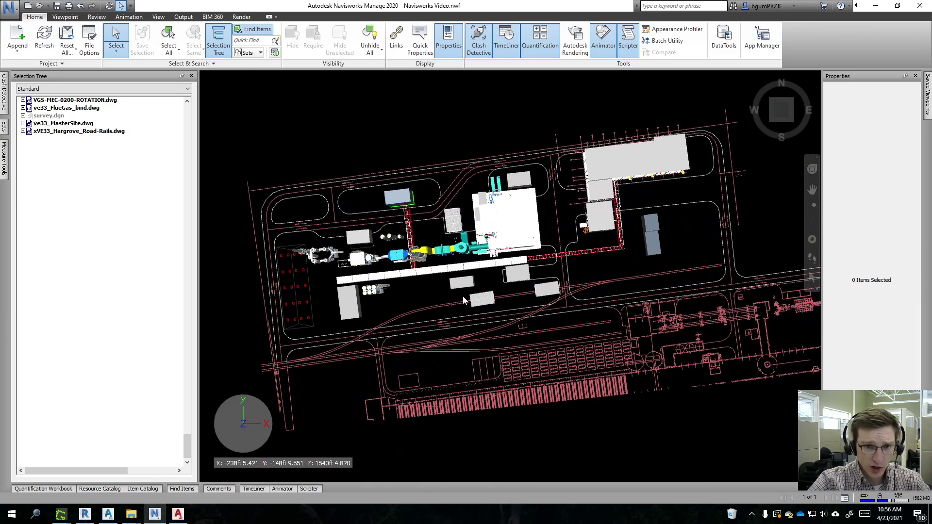
pyautogui.scroll(3, 415, 162)
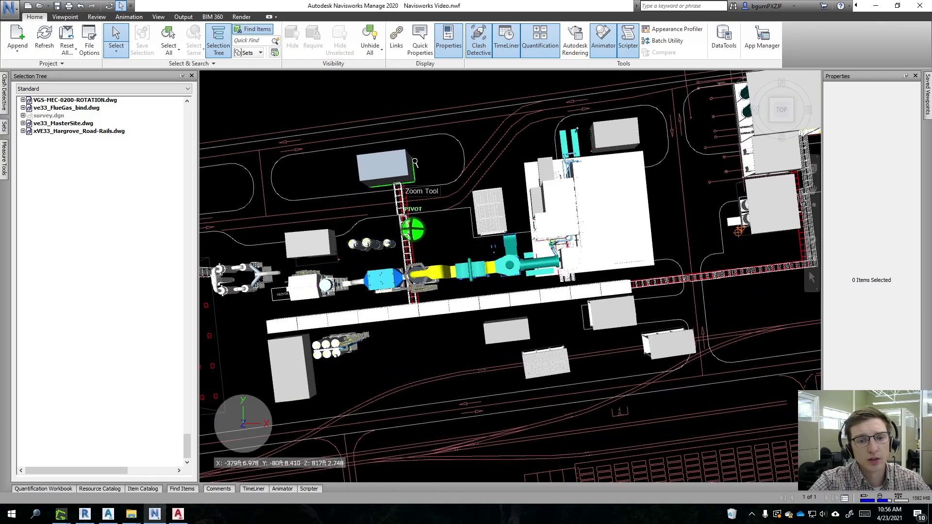
pyautogui.scroll(3, 415, 165)
pyautogui.moveTo(448, 154)
pyautogui.mouseDown(button='middle')
pyautogui.moveTo(445, 163)
pyautogui.moveTo(452, 152)
pyautogui.mouseUp(button='middle')
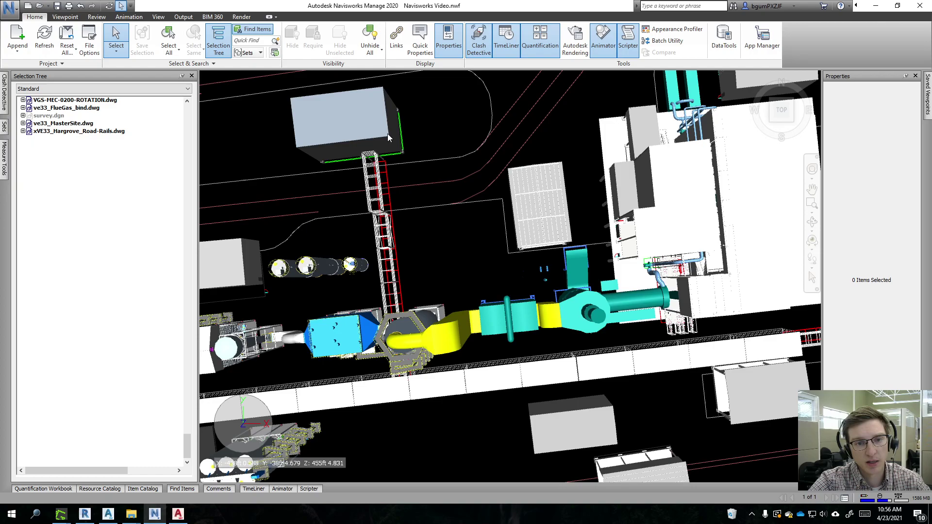
# - Switch the camera projection of the plant's top view to Orthographic
pyautogui.click(65, 16)
pyautogui.click(158, 59)
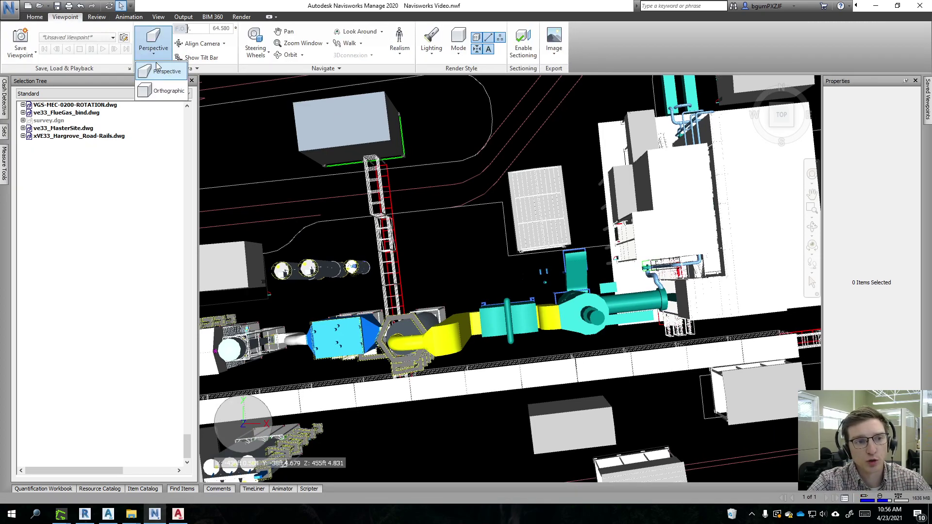
pyautogui.click(163, 89)
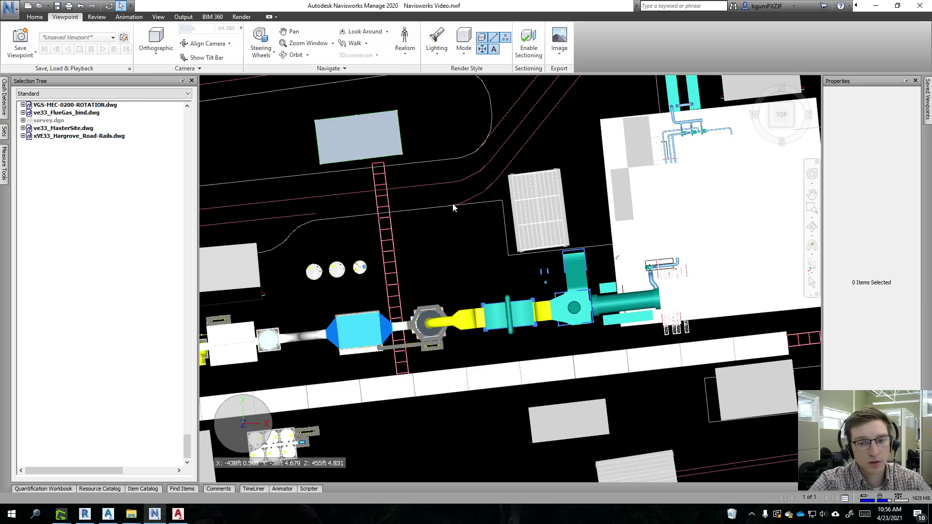
pyautogui.scroll(-3, 452, 208)
# - Set the camera projection back to Perspective and frame the whole site from above
pyautogui.click(156, 52)
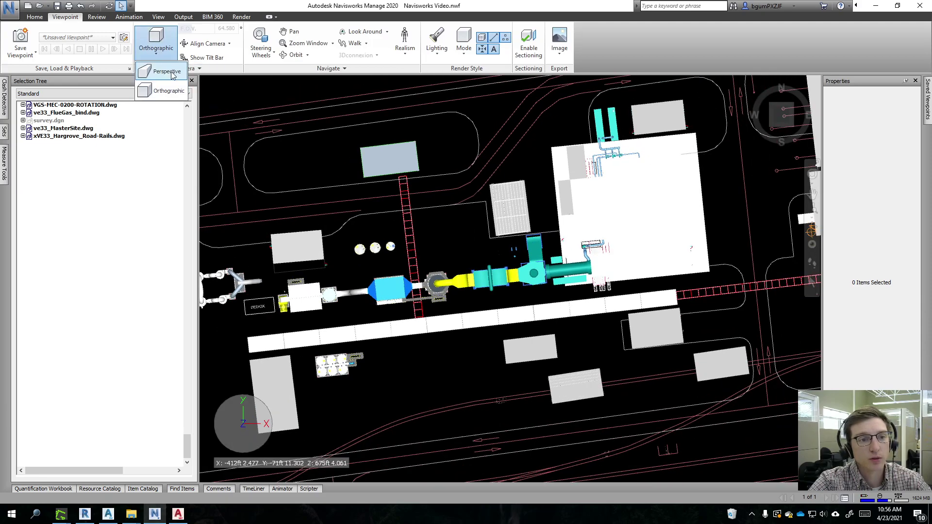
pyautogui.click(167, 72)
pyautogui.scroll(-2, 453, 225)
pyautogui.scroll(-3, 438, 210)
pyautogui.moveTo(479, 221); pyautogui.dragTo(436, 222, button='middle')
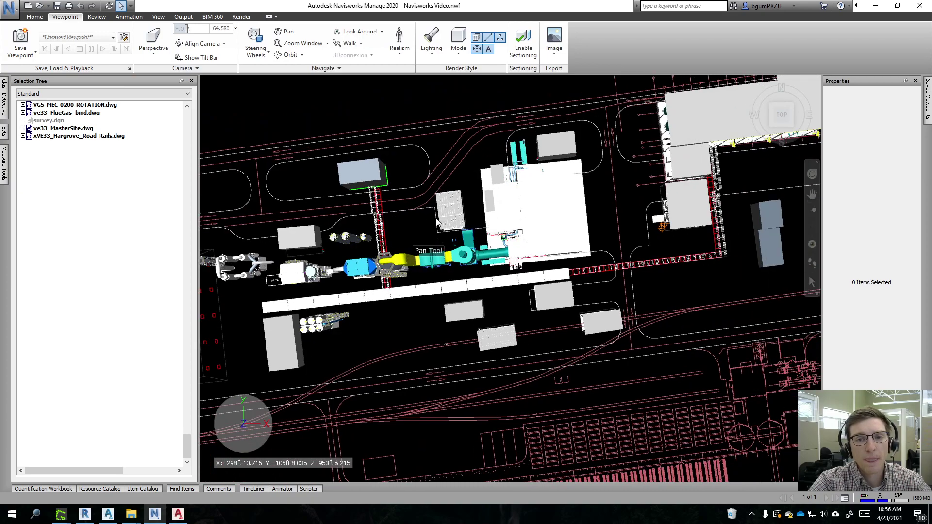
pyautogui.scroll(-2, 438, 220)
pyautogui.moveTo(538, 258); pyautogui.dragTo(550, 230, button='middle')
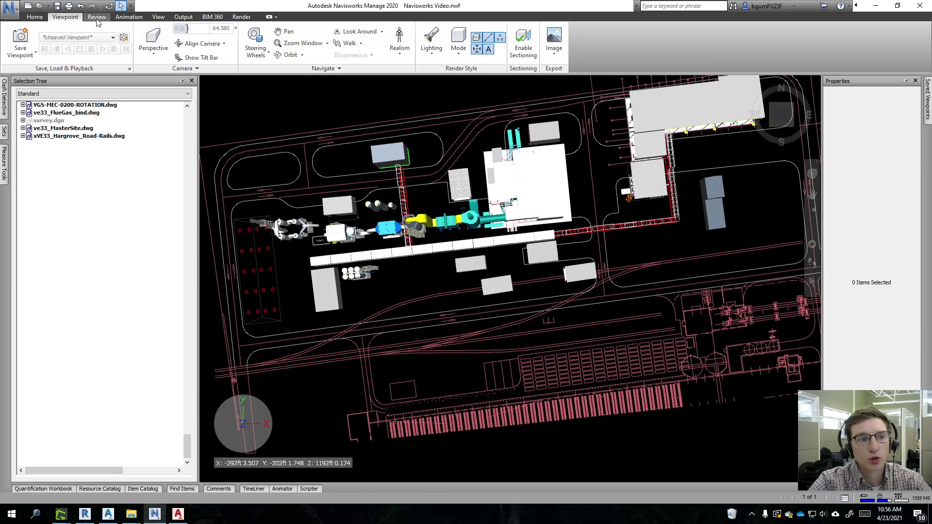
# - Measure the distance across the grey building just north of the DEDIOX unit, from its east edge to its west edge
pyautogui.click(97, 17)
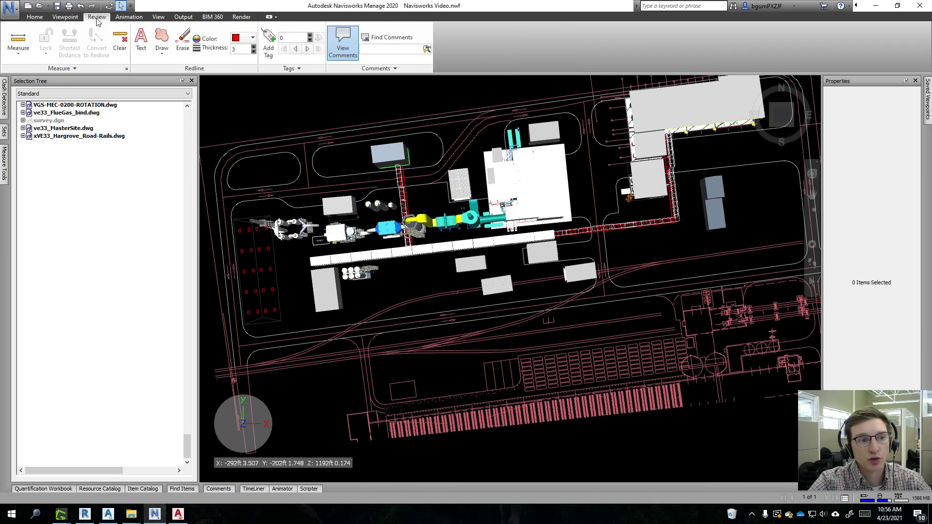
pyautogui.click(19, 40)
pyautogui.scroll(5, 396, 117)
pyautogui.moveTo(306, 269); pyautogui.dragTo(478, 187, button='middle')
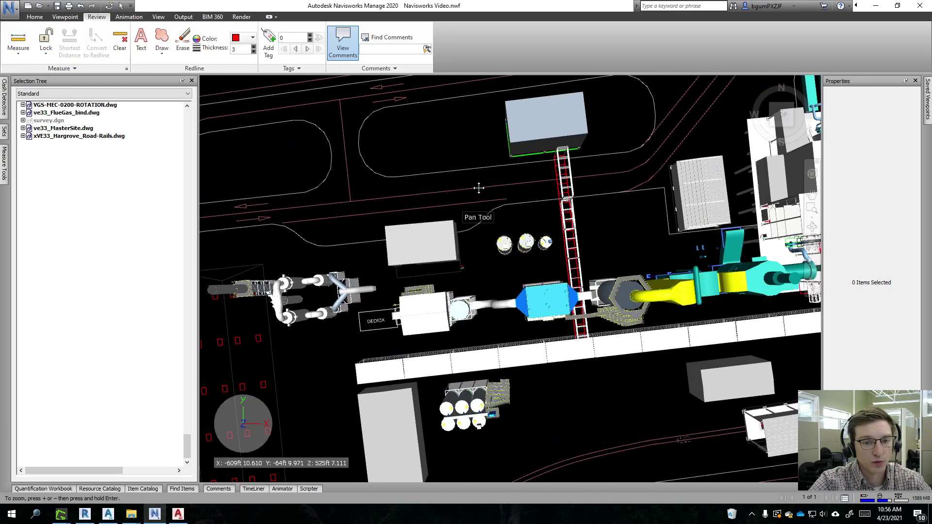
pyautogui.scroll(2, 382, 254)
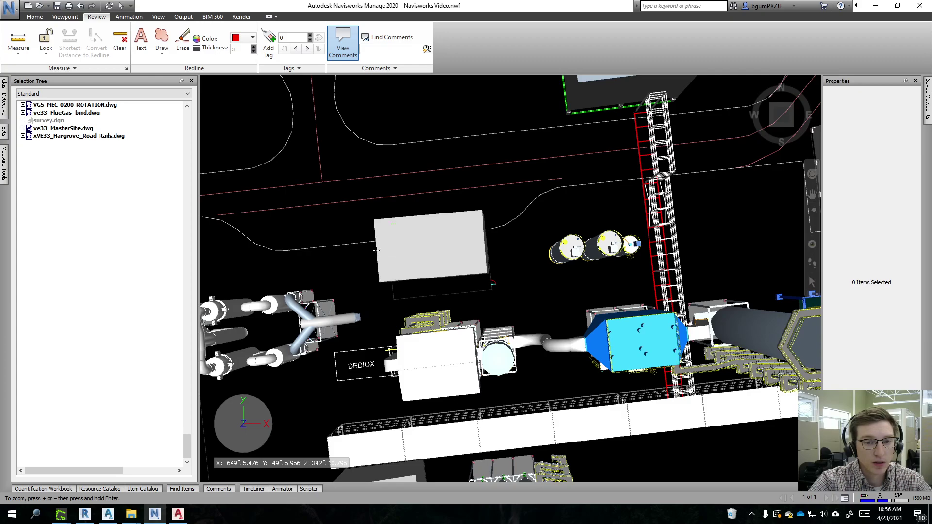
pyautogui.click(483, 240)
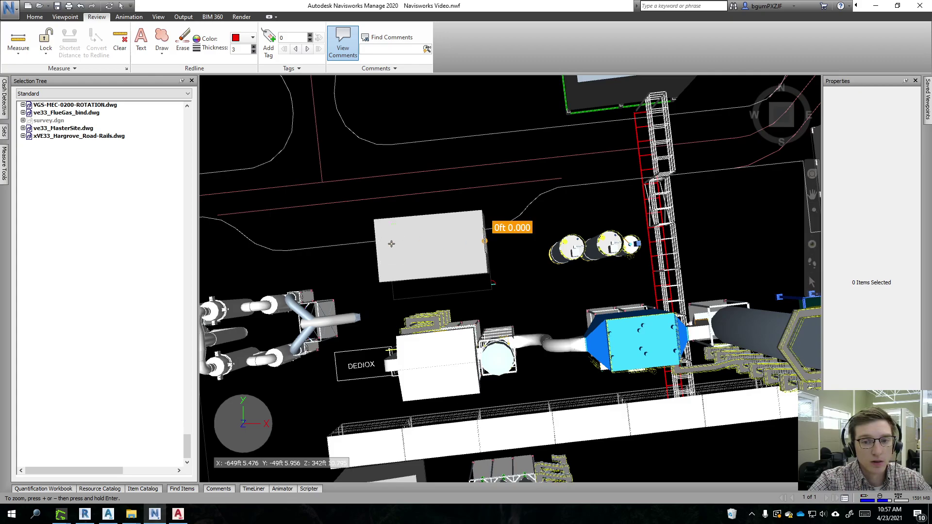
pyautogui.click(376, 249)
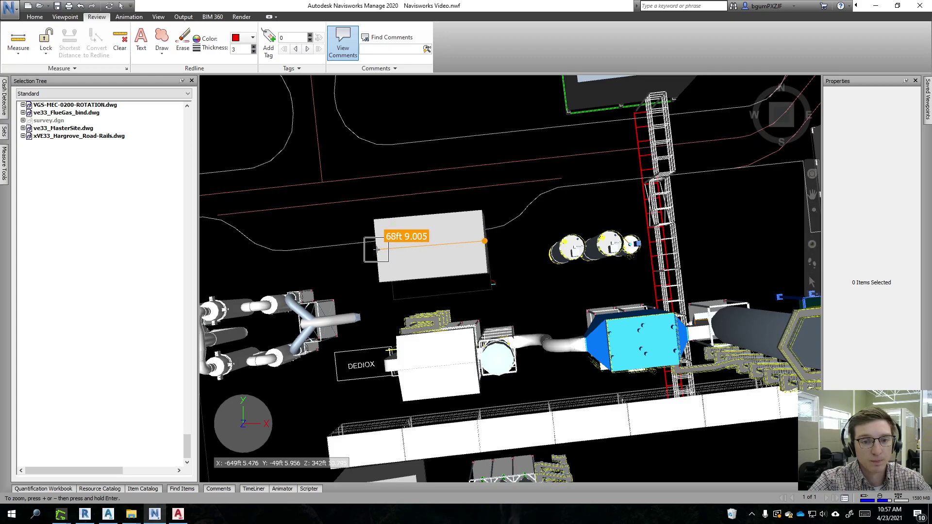
pyautogui.click(377, 249)
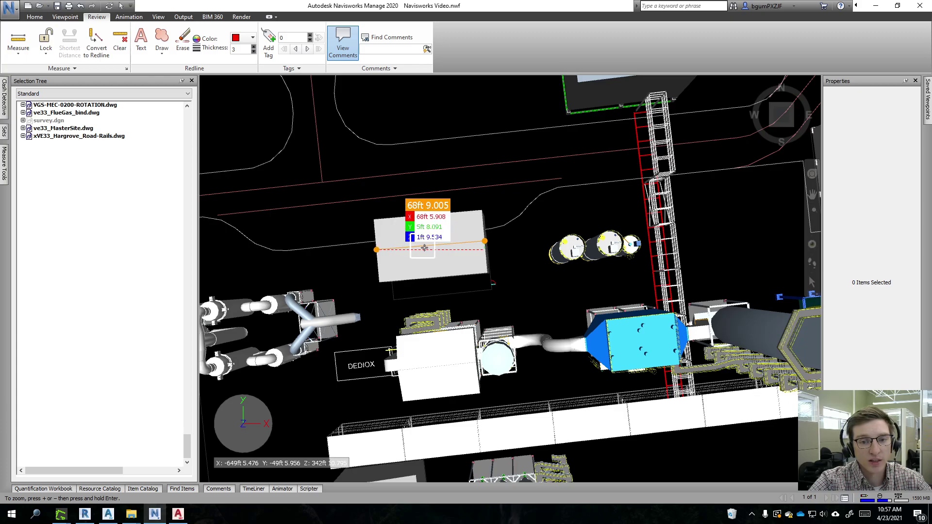
# - Examine the measurement's X, Y and Z components on the building up close and from the overall site view
pyautogui.scroll(5, 425, 250)
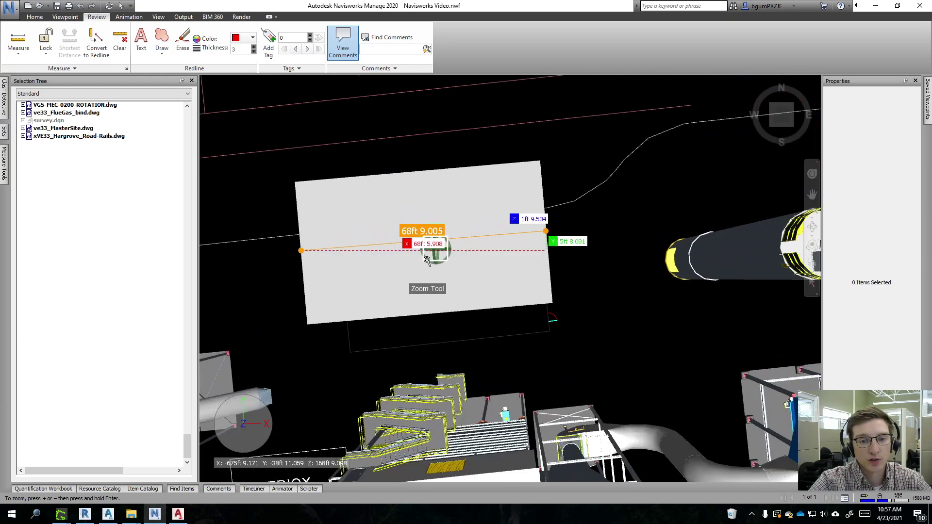
pyautogui.scroll(1, 426, 261)
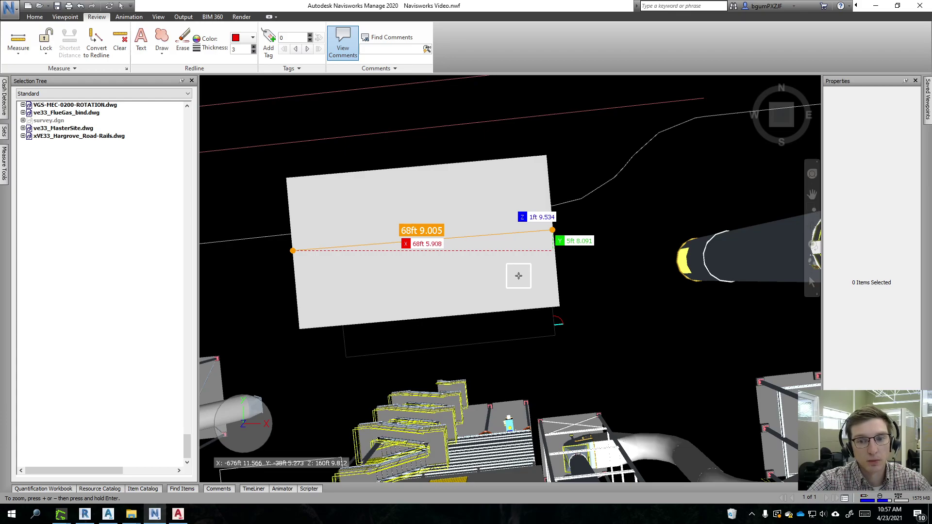
pyautogui.scroll(-10, 518, 276)
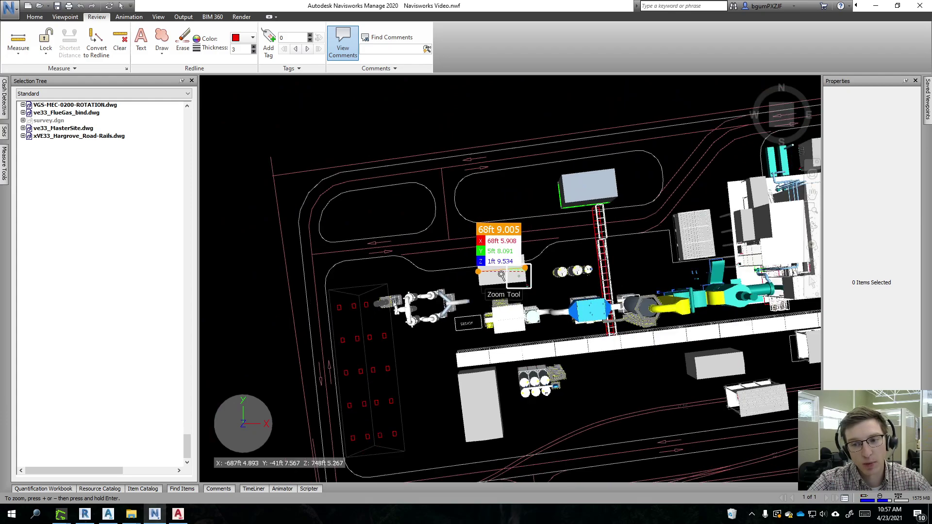
pyautogui.moveTo(604, 300); pyautogui.dragTo(455, 280, button='middle')
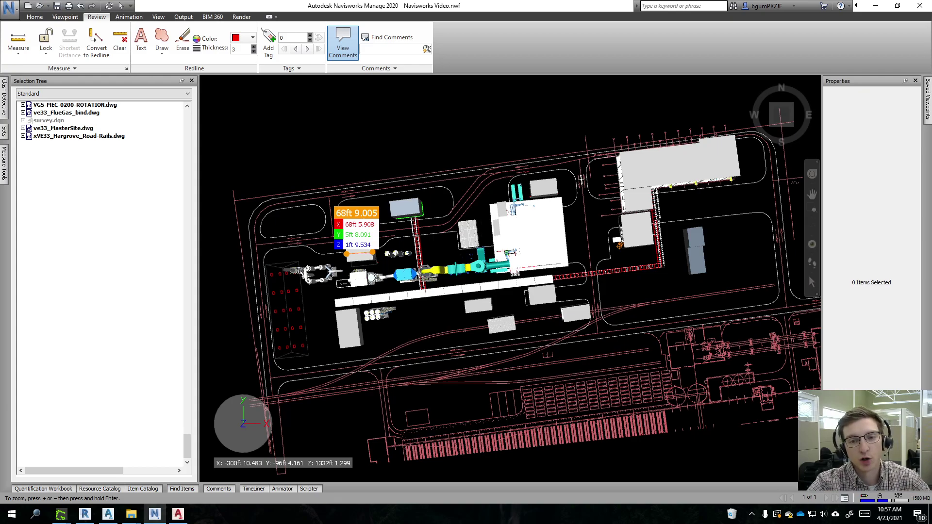
pyautogui.moveTo(365, 249); pyautogui.dragTo(381, 244, button='middle')
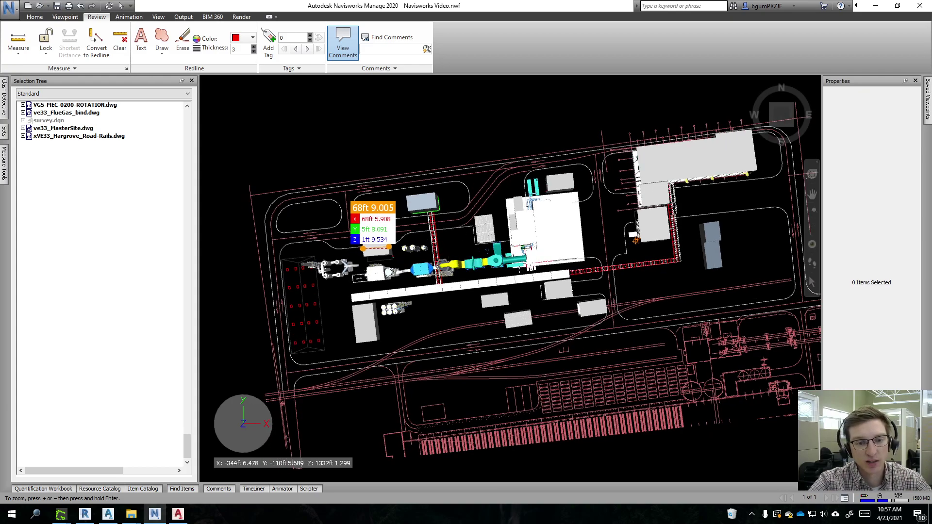
pyautogui.scroll(2, 400, 308)
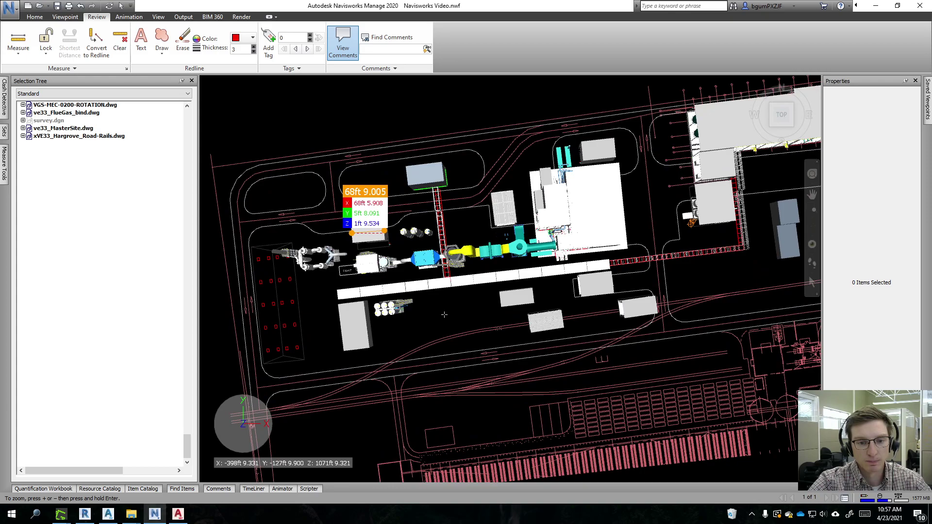
# - Select the MNE layer of ve33_KILN.dwg in the Selection Tree and view the highlighted equipment from an angled 3D view
pyautogui.moveTo(457, 309)
pyautogui.mouseDown(button='middle')
pyautogui.moveTo(490, 265)
pyautogui.moveTo(460, 320)
pyautogui.mouseUp(button='middle')
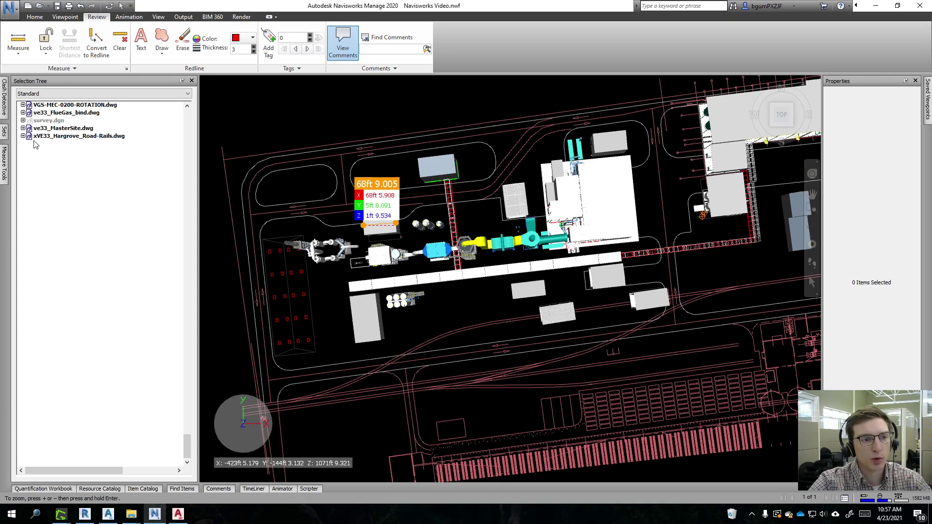
pyautogui.click(23, 113)
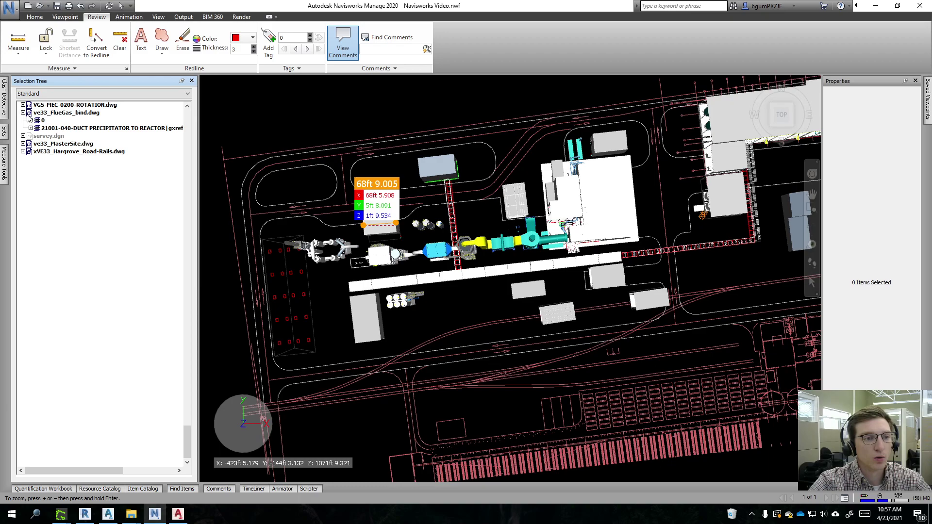
pyautogui.click(22, 113)
pyautogui.scroll(3, 85, 195)
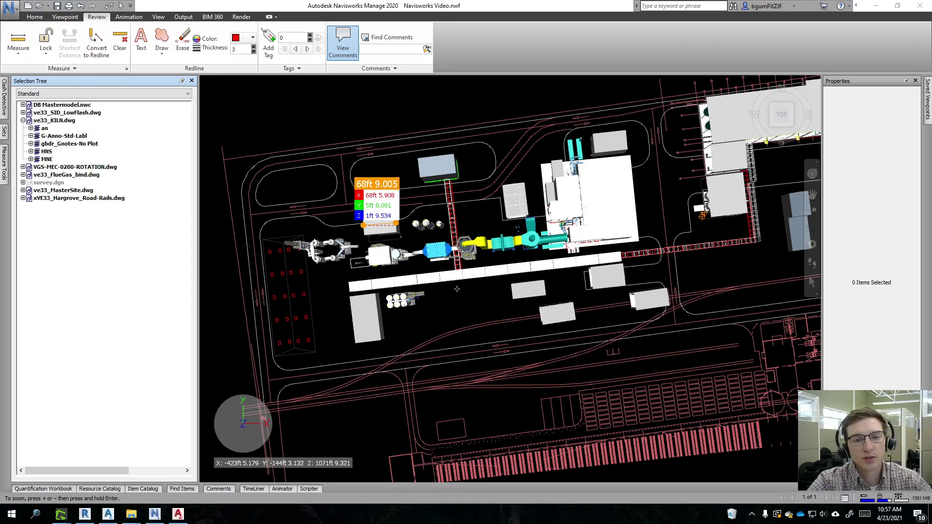
pyautogui.click(47, 159)
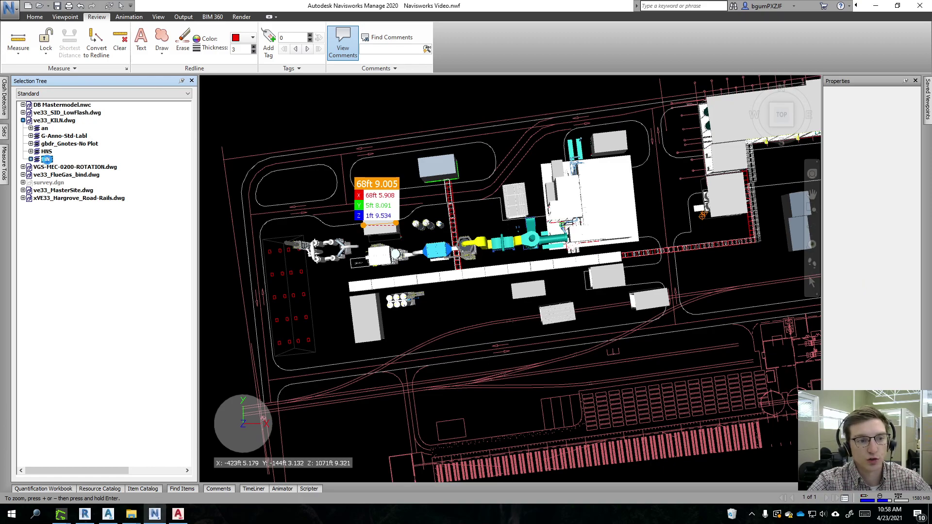
pyautogui.scroll(3, 557, 270)
pyautogui.keyDown('shift'); pyautogui.moveTo(431, 335); pyautogui.dragTo(481, 277, button='middle'); pyautogui.keyUp('shift')
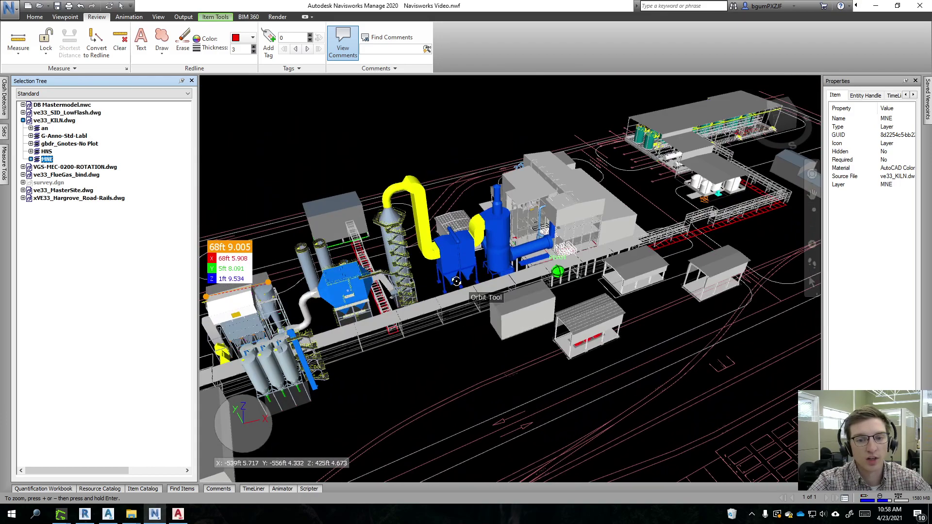
# - Expand the MNE layer, select its Boiler item and show the tools available for transforming it
pyautogui.click(31, 159)
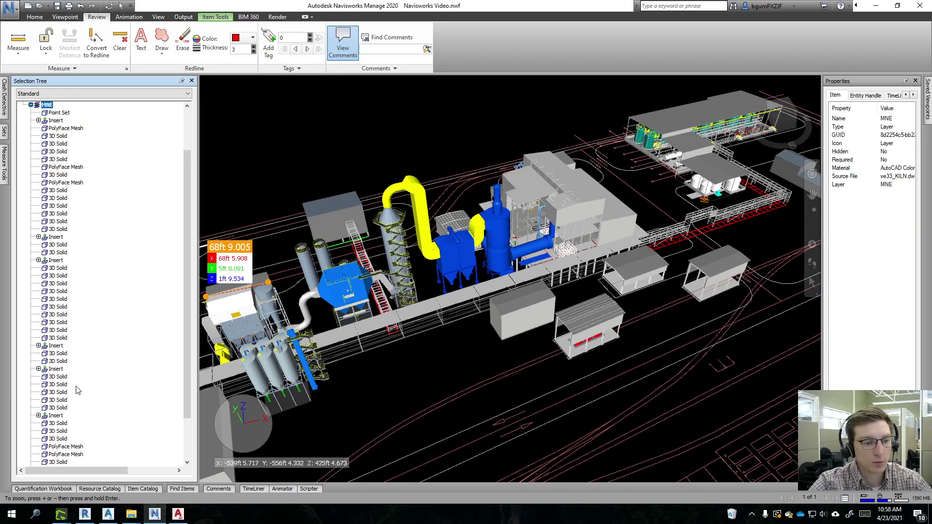
pyautogui.scroll(-3, 77, 390)
pyautogui.click(54, 423)
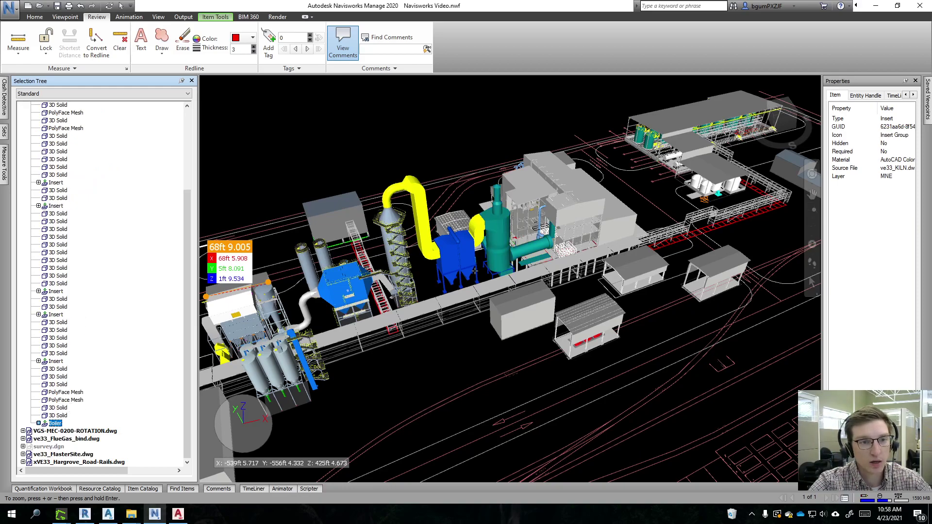
pyautogui.click(210, 19)
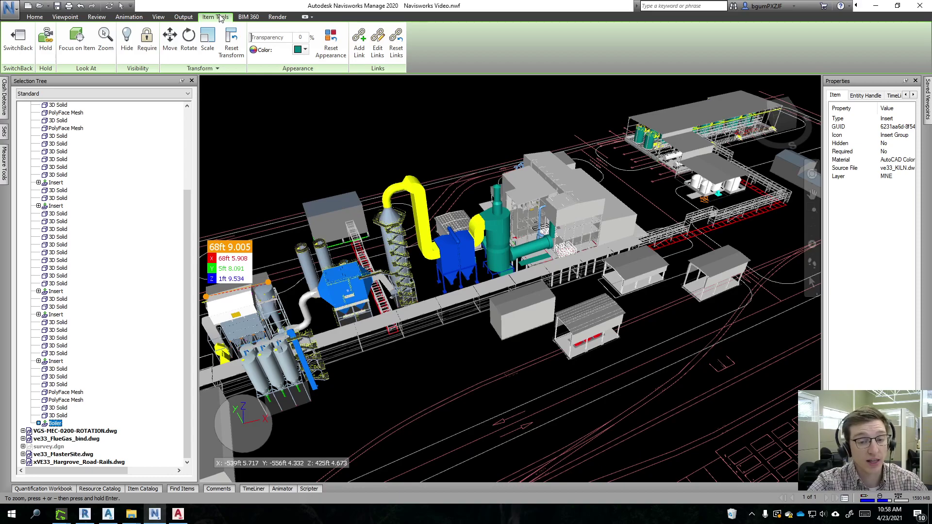
pyautogui.moveTo(422, 371); pyautogui.dragTo(480, 359, button='middle')
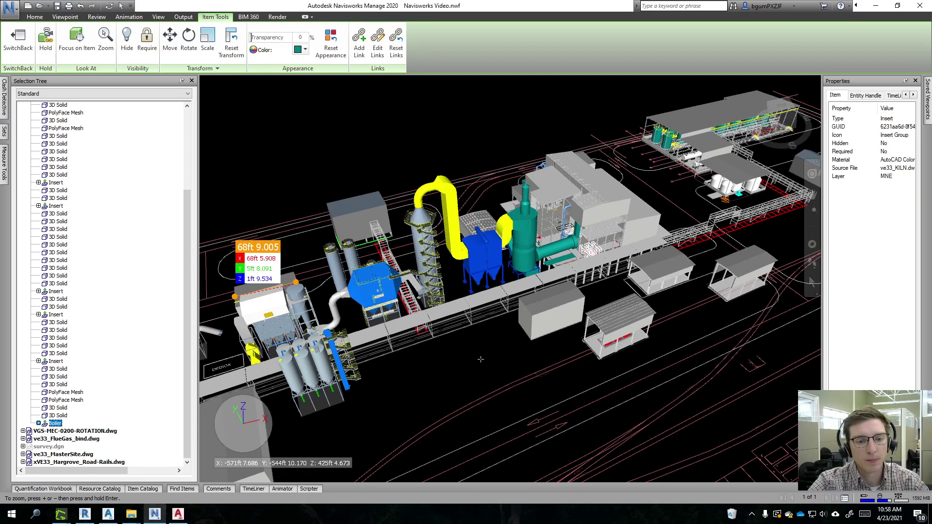
# - Clear and reselect the Boiler item, move it along the X axis and undo the move
pyautogui.click(459, 341)
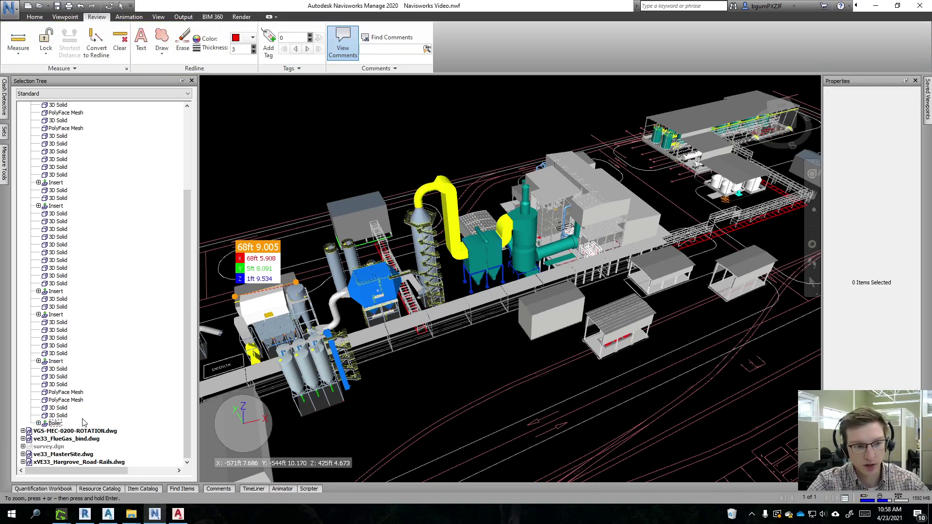
pyautogui.click(56, 424)
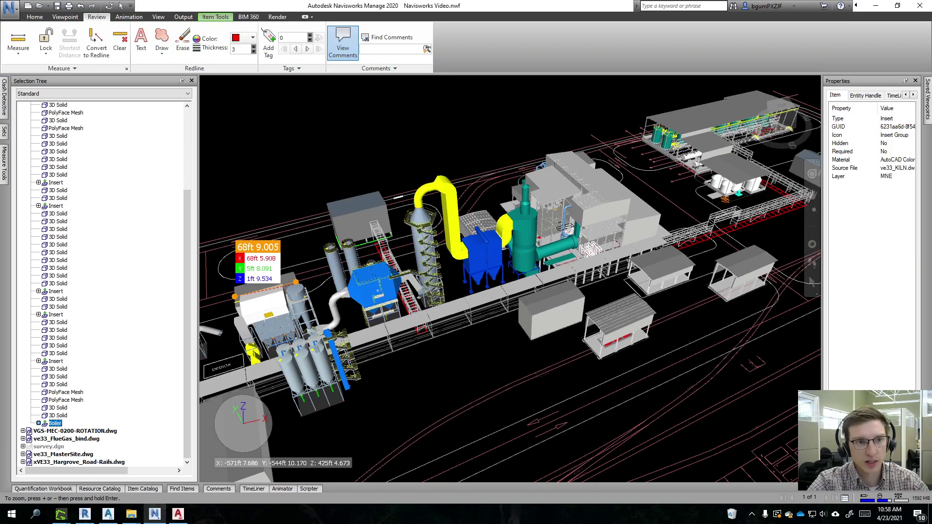
pyautogui.click(215, 17)
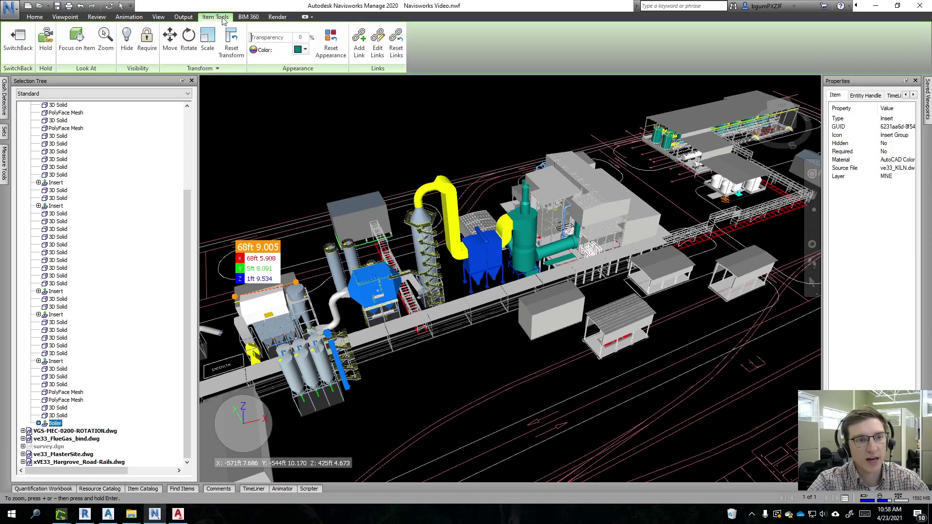
pyautogui.click(170, 44)
pyautogui.moveTo(514, 252); pyautogui.dragTo(557, 242)
pyautogui.hotkey('ctrl', 'z')
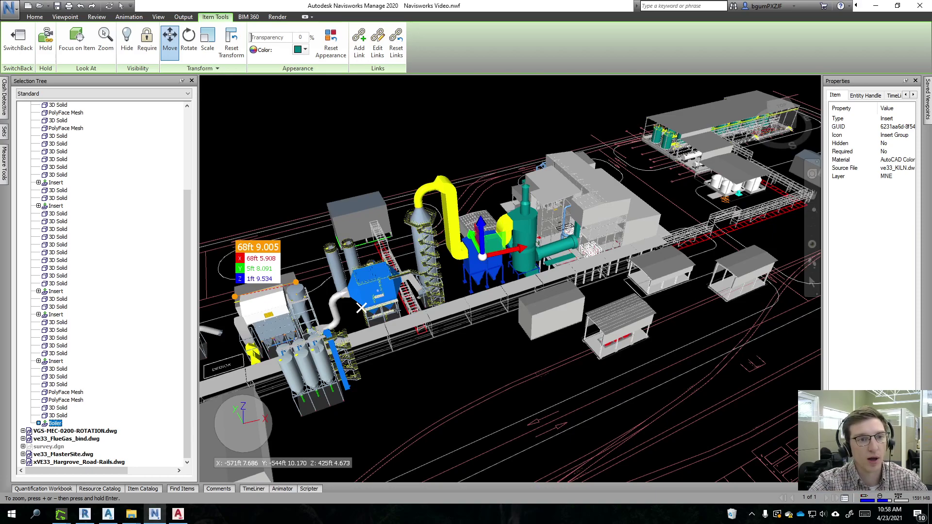
# - Reposition the Move gizmo on the Boiler without moving the item itself
pyautogui.scroll(2, 482, 381)
pyautogui.scroll(2, 433, 263)
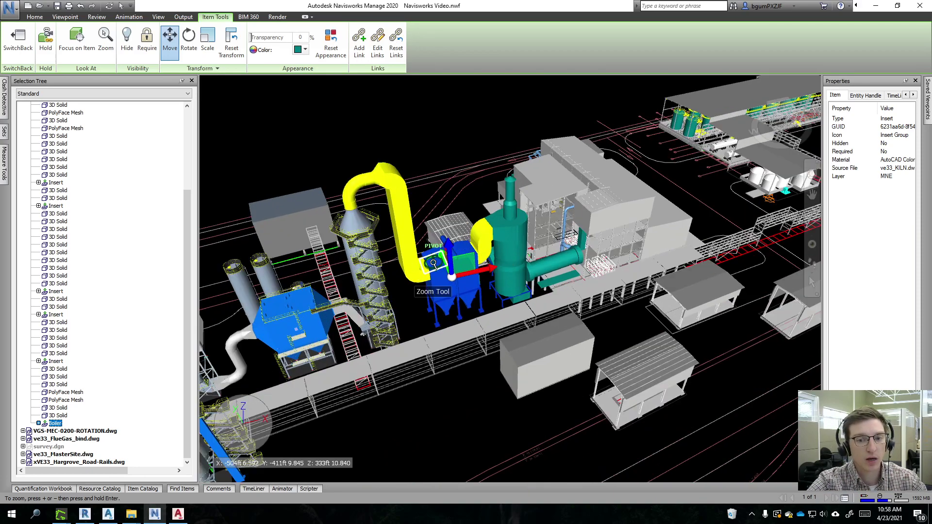
pyautogui.scroll(2, 437, 266)
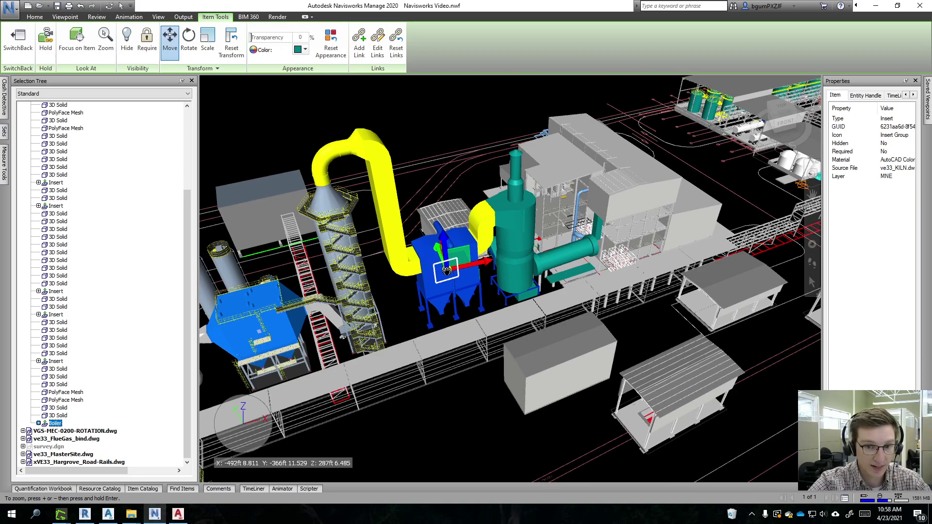
pyautogui.moveTo(446, 270)
pyautogui.keyDown('ctrl'); pyautogui.mouseDown()
pyautogui.moveTo(485, 271)
pyautogui.moveTo(641, 213)
pyautogui.moveTo(596, 202)
pyautogui.moveTo(442, 266)
pyautogui.moveTo(437, 248)
pyautogui.moveTo(436, 269)
pyautogui.mouseUp(); pyautogui.keyUp('ctrl')
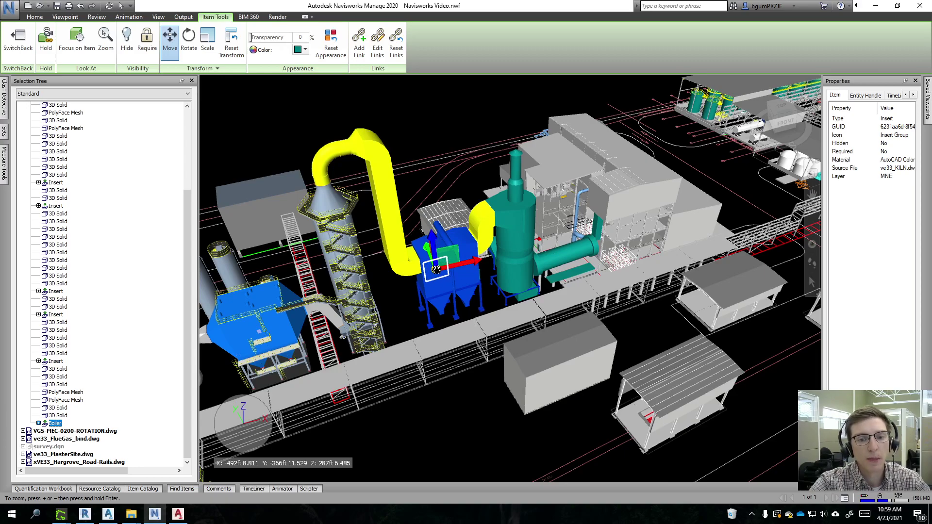
# - Lift the Boiler off its support frame with the Move gizmo and undo the move
pyautogui.scroll(3, 453, 254)
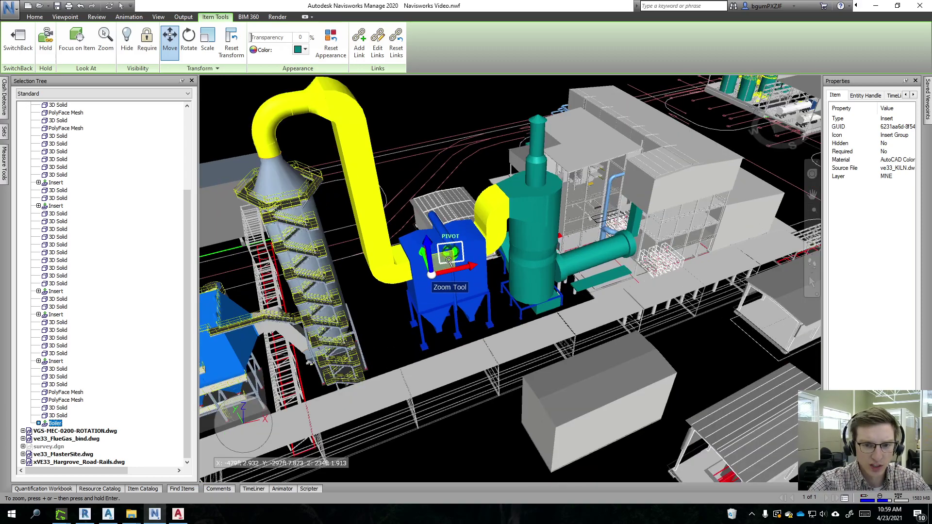
pyautogui.keyDown('shift'); pyautogui.moveTo(453, 254); pyautogui.dragTo(490, 324, button='middle'); pyautogui.keyUp('shift')
pyautogui.scroll(4, 426, 248)
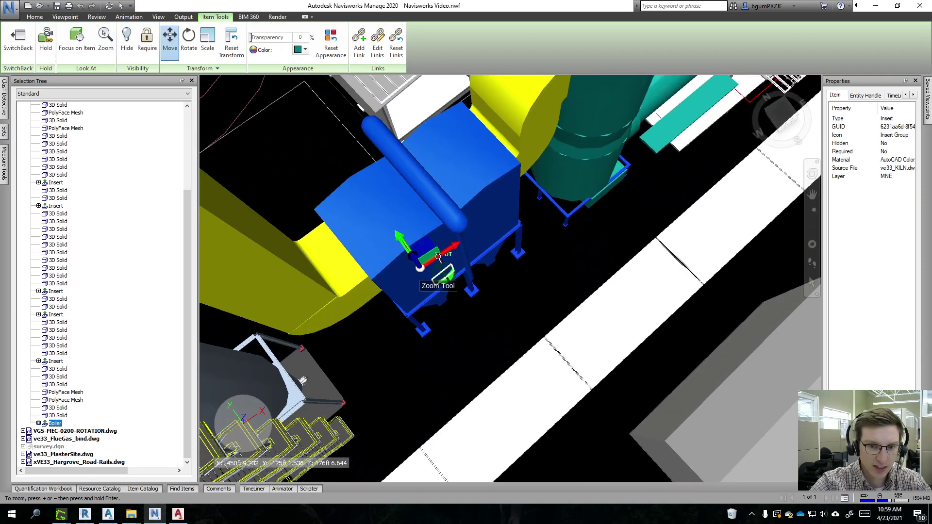
pyautogui.scroll(-5, 437, 290)
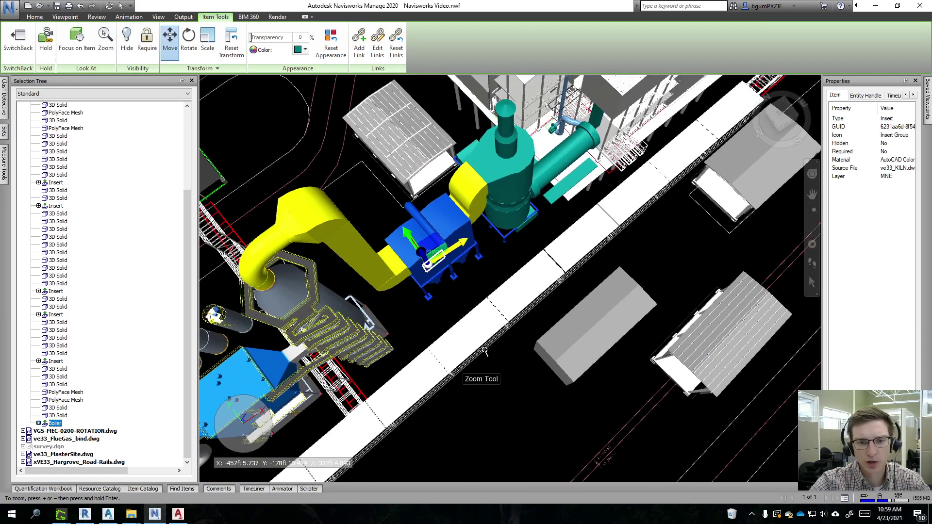
pyautogui.keyDown('shift'); pyautogui.moveTo(472, 362); pyautogui.dragTo(418, 300, button='middle'); pyautogui.keyUp('shift')
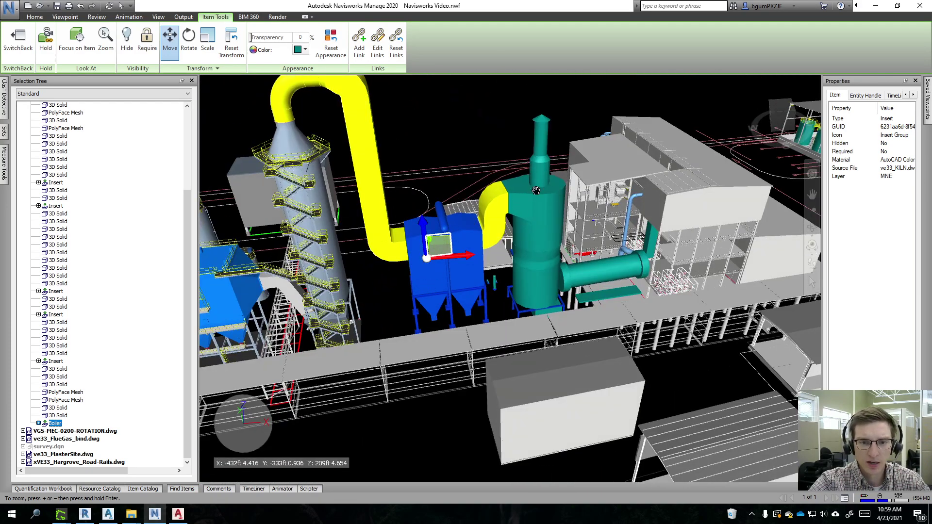
pyautogui.moveTo(535, 190); pyautogui.dragTo(443, 180)
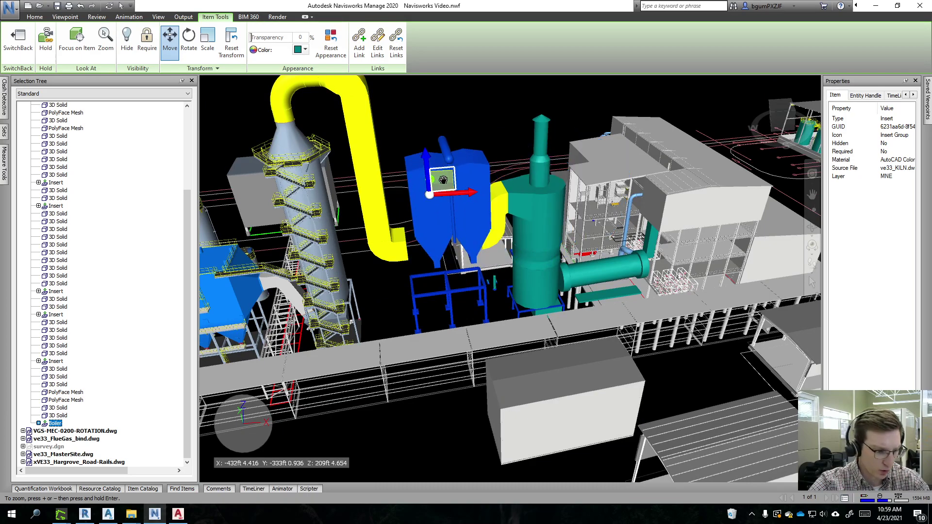
pyautogui.hotkey('ctrl', 'z')
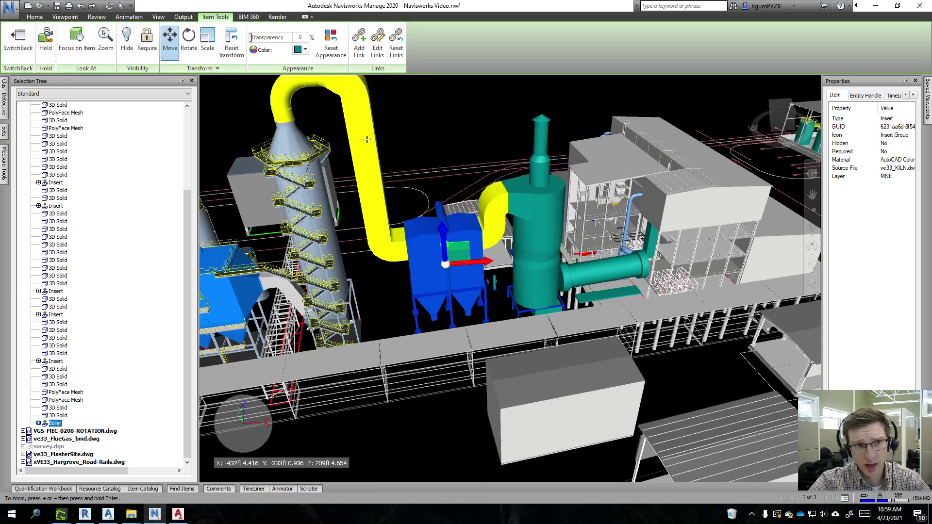
# - Rotate the Boiler slightly about the vertical axis in top view, undo the rotation and clear the selection
pyautogui.click(188, 41)
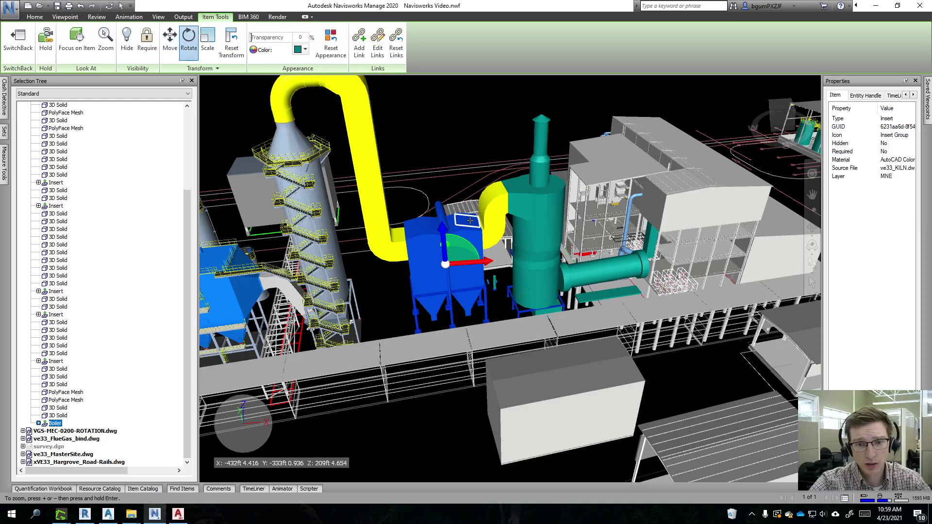
pyautogui.keyDown('shift'); pyautogui.moveTo(470, 220); pyautogui.dragTo(524, 321, button='middle'); pyautogui.keyUp('shift')
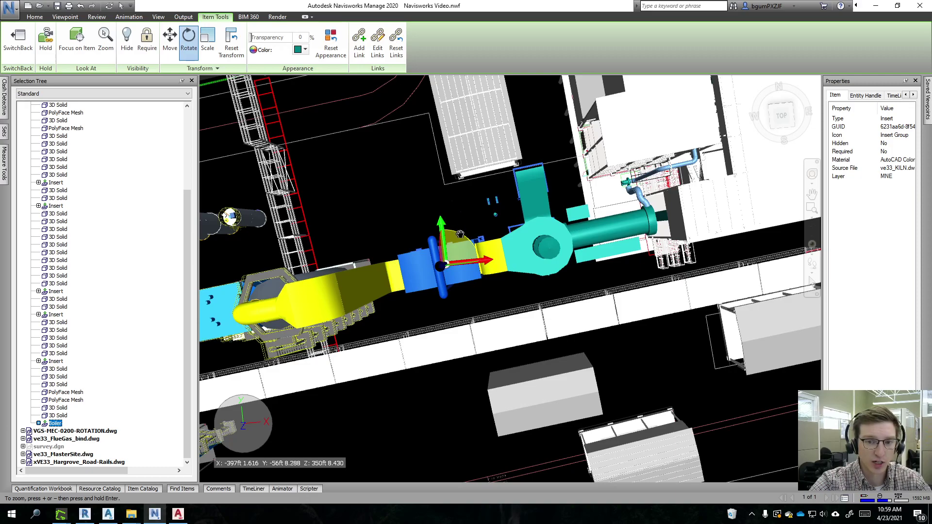
pyautogui.moveTo(455, 233); pyautogui.dragTo(457, 212)
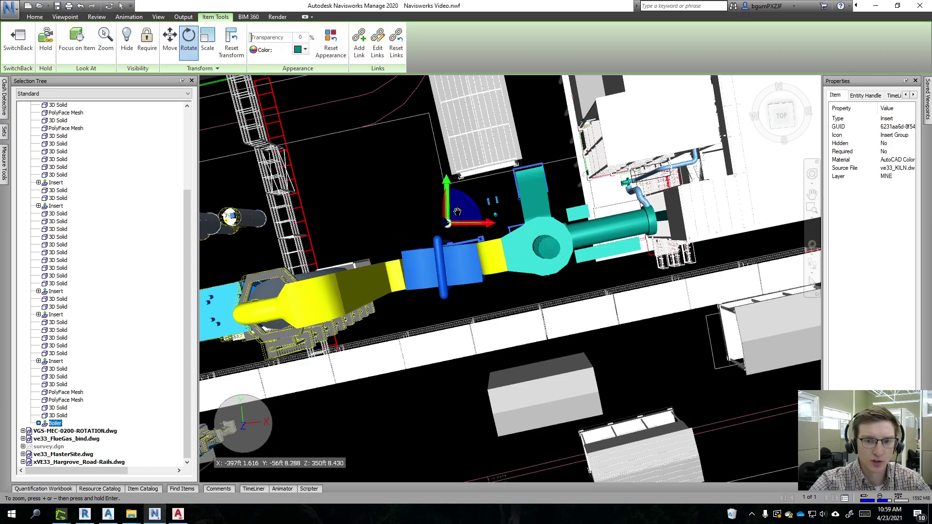
pyautogui.hotkey('ctrl', 'z')
pyautogui.hotkey('ctrl', 'z')
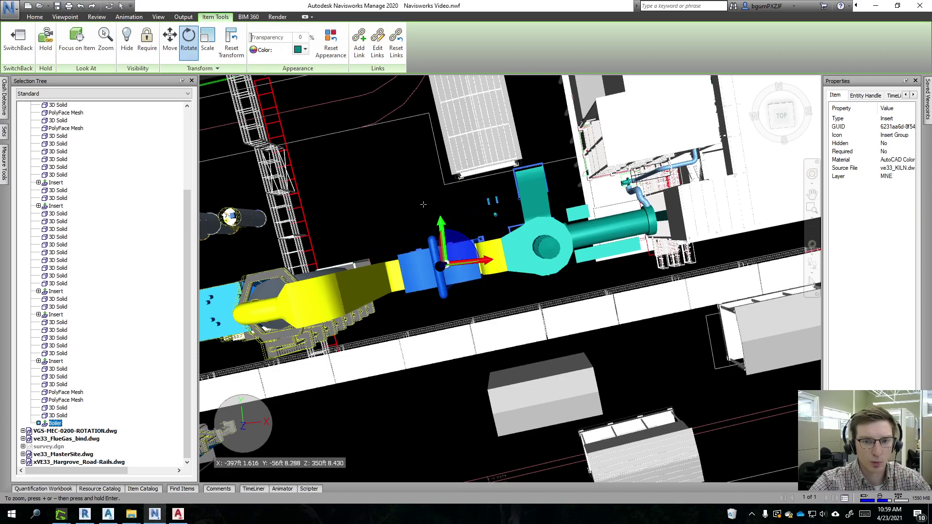
pyautogui.scroll(-4, 425, 205)
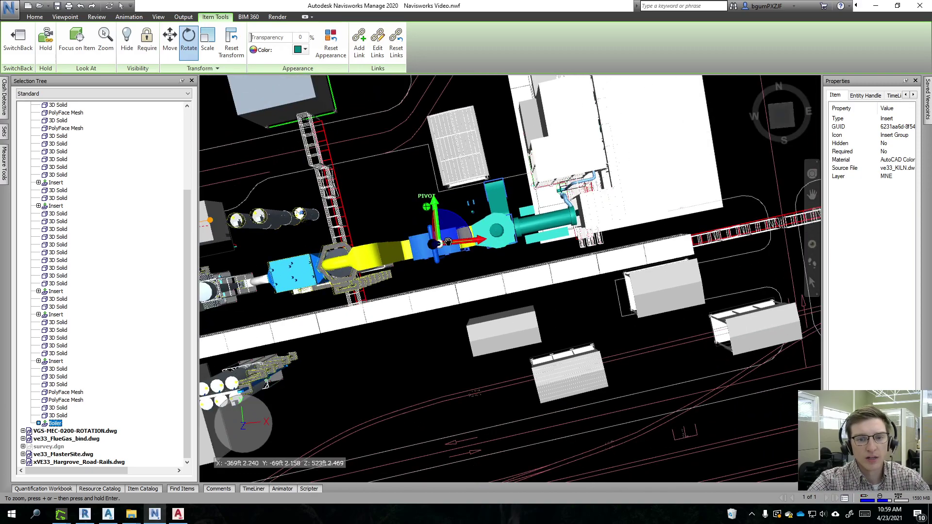
pyautogui.moveTo(454, 281)
pyautogui.keyDown('shift'); pyautogui.mouseDown(button='middle')
pyautogui.moveTo(455, 292)
pyautogui.moveTo(430, 260)
pyautogui.moveTo(444, 253)
pyautogui.moveTo(452, 337)
pyautogui.moveTo(439, 297)
pyautogui.mouseUp(button='middle'); pyautogui.keyUp('shift')
pyautogui.press('Escape')
pyautogui.scroll(-2, 456, 320)
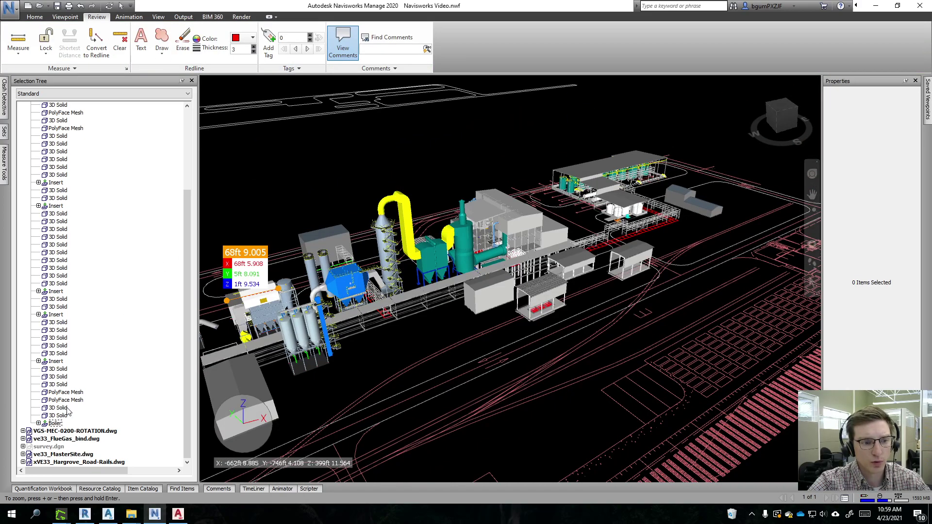
# - Select the Boiler, enable sectioning to view the site cut by a section plane, and turn sectioning off again
pyautogui.click(55, 423)
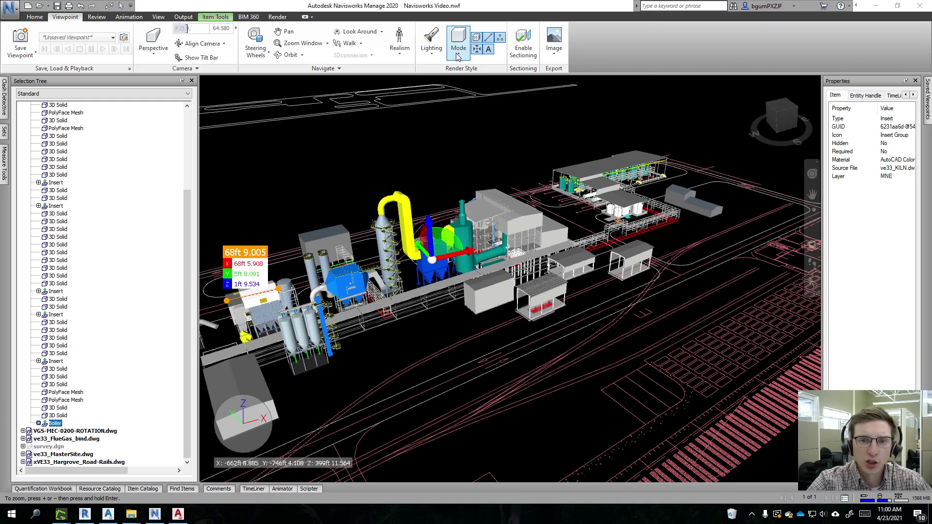
pyautogui.click(523, 43)
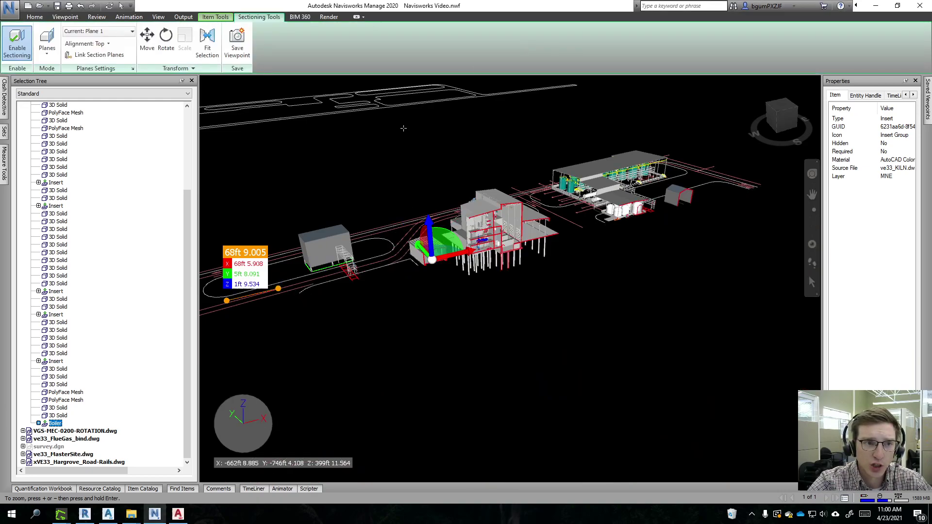
pyautogui.scroll(-1, 388, 151)
pyautogui.keyDown('shift'); pyautogui.moveTo(392, 231); pyautogui.dragTo(488, 301, button='middle'); pyautogui.keyUp('shift')
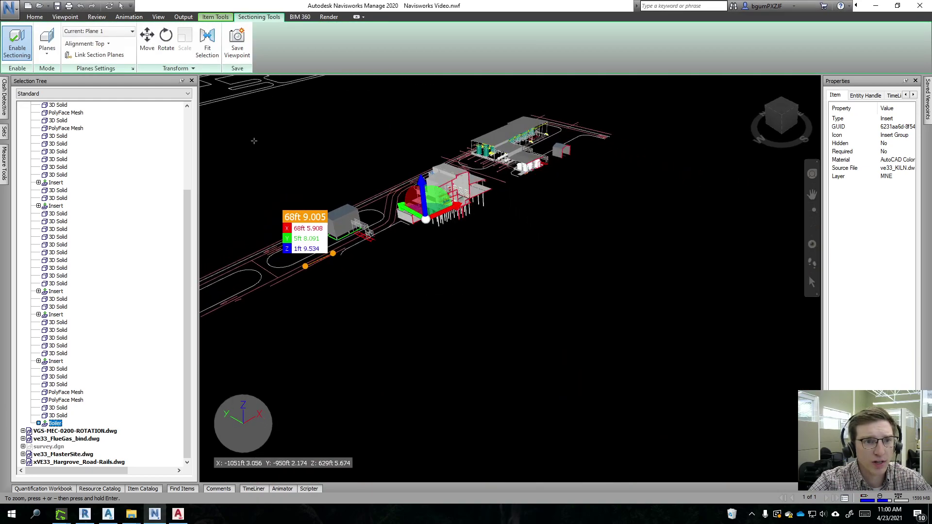
pyautogui.click(28, 57)
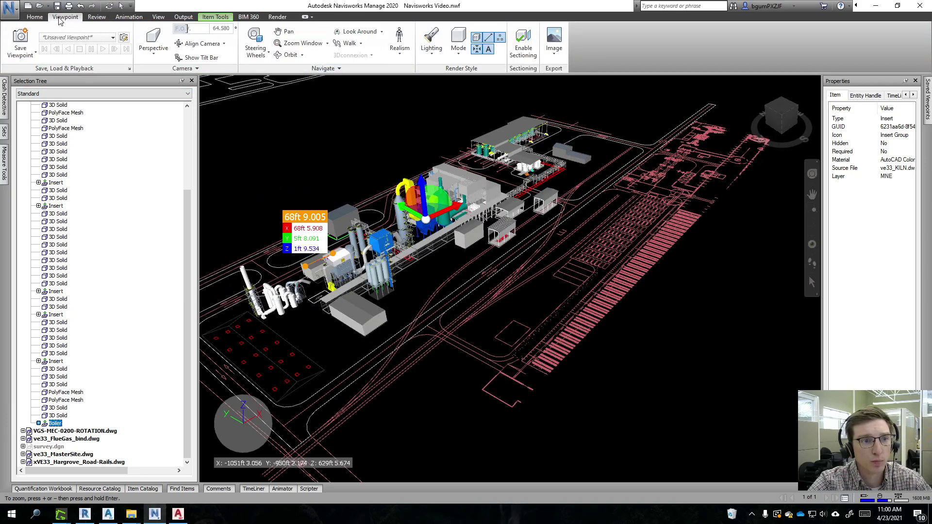
# - Enable sectioning again, clear the selection and look through the current plane and alignment options
pyautogui.click(523, 44)
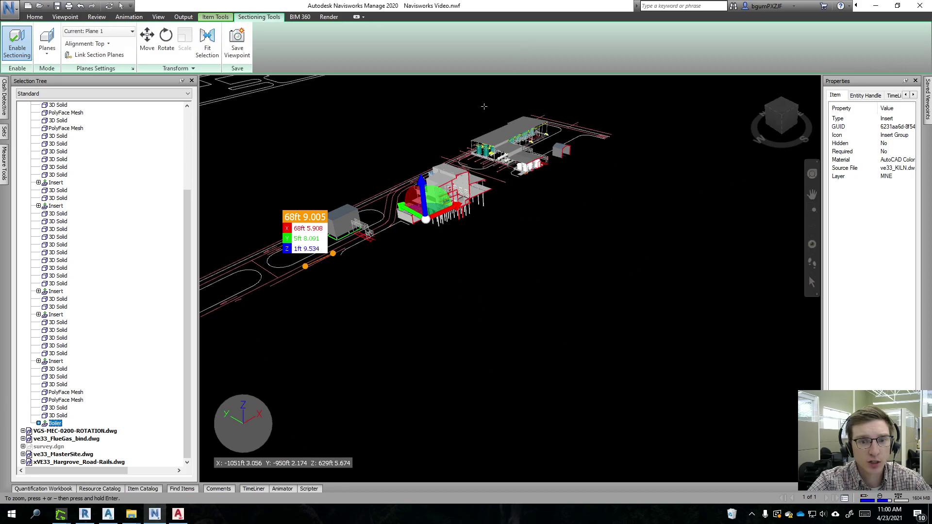
pyautogui.press('Escape')
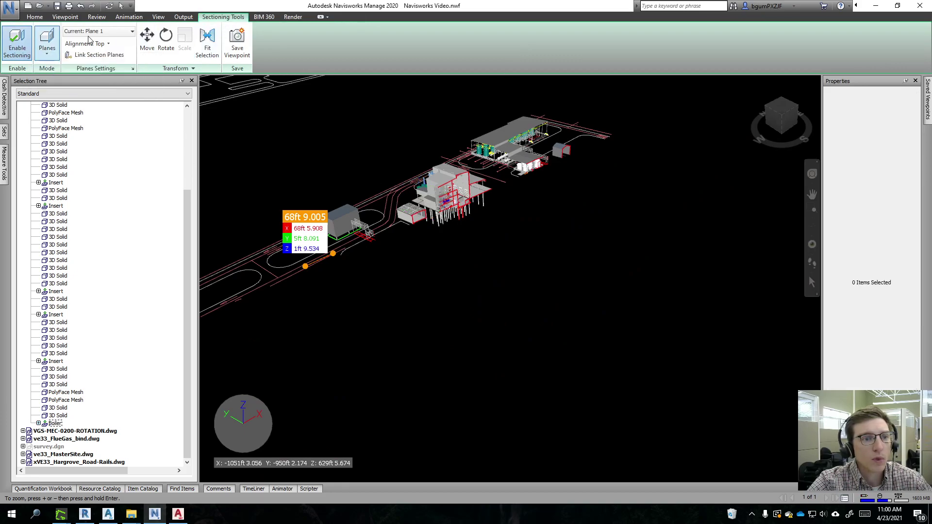
pyautogui.click(124, 34)
pyautogui.click(80, 43)
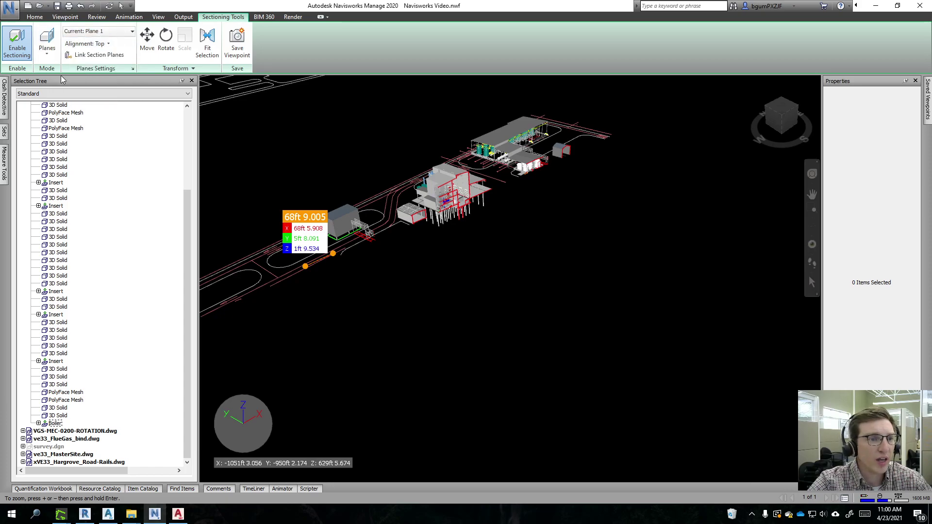
# - Look through the section mode and alignment options and show the Move gizmo on the current section plane
pyautogui.click(47, 53)
pyautogui.click(56, 71)
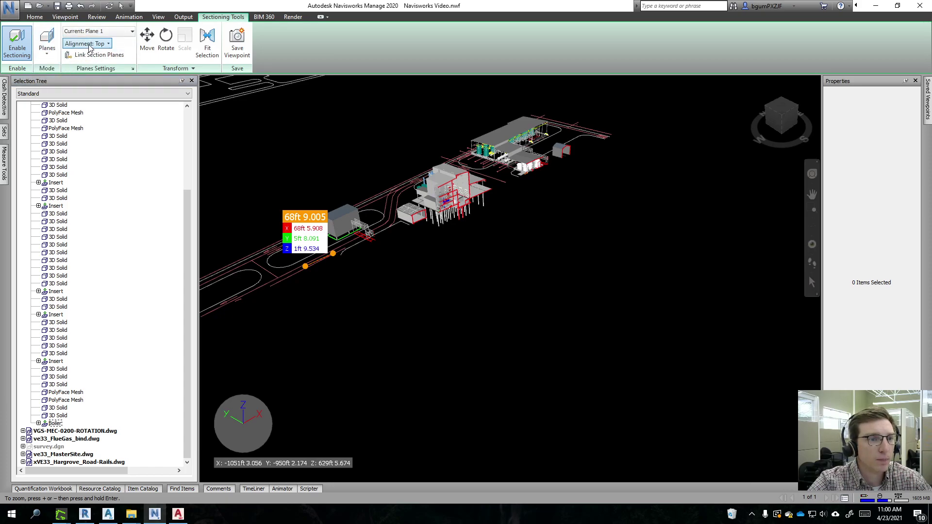
pyautogui.click(44, 52)
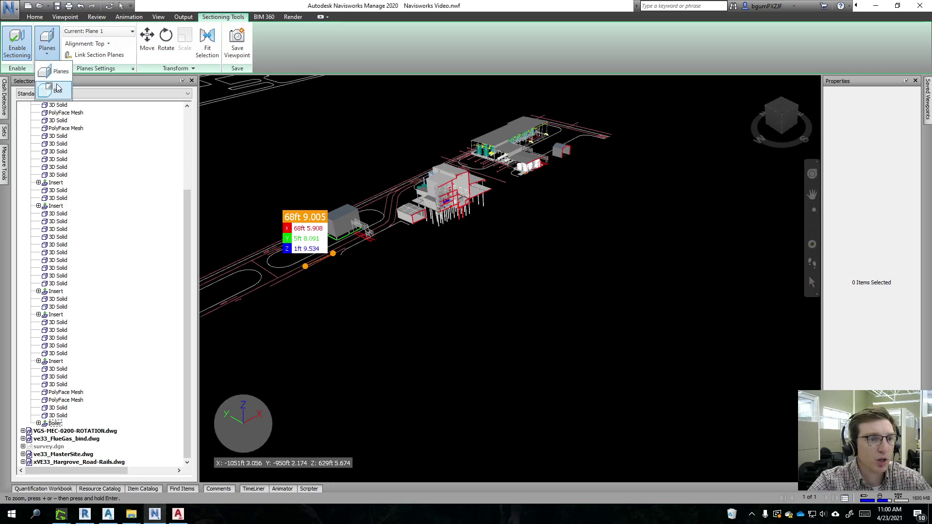
pyautogui.click(106, 44)
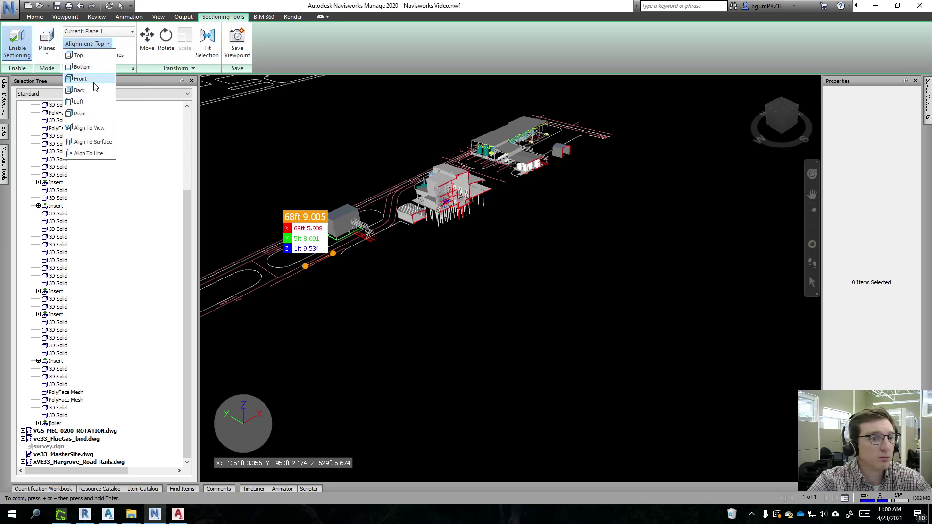
pyautogui.click(89, 45)
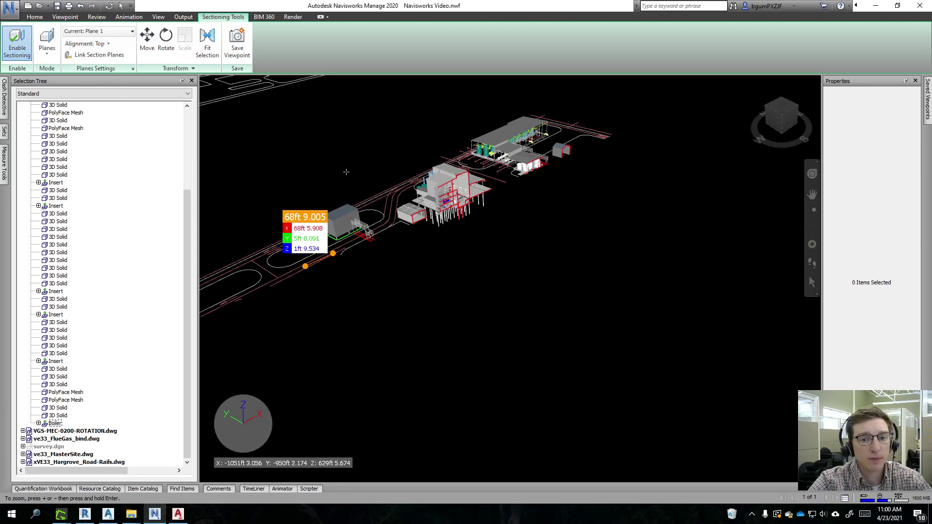
pyautogui.scroll(2, 345, 170)
pyautogui.click(146, 40)
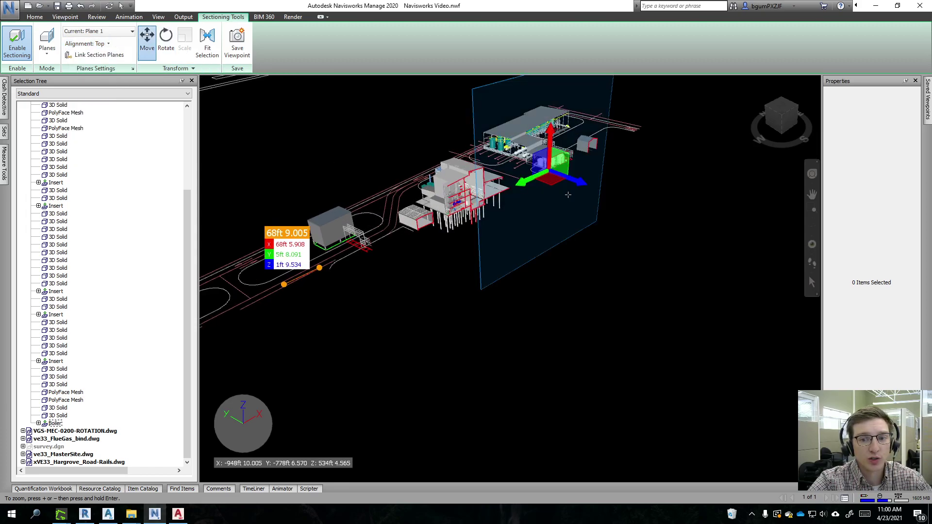
# - Switch the sectioning mode to Box to preview the section box and return to Planes mode
pyautogui.click(47, 52)
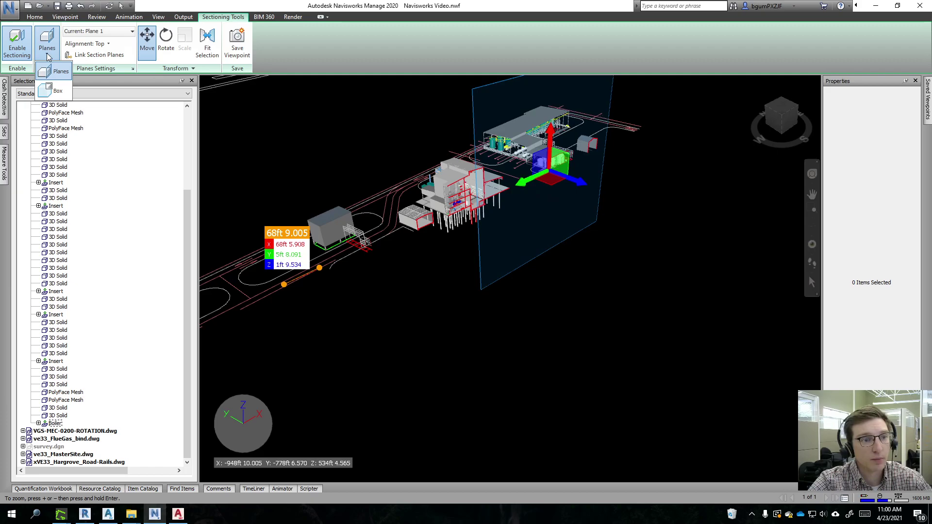
pyautogui.click(59, 95)
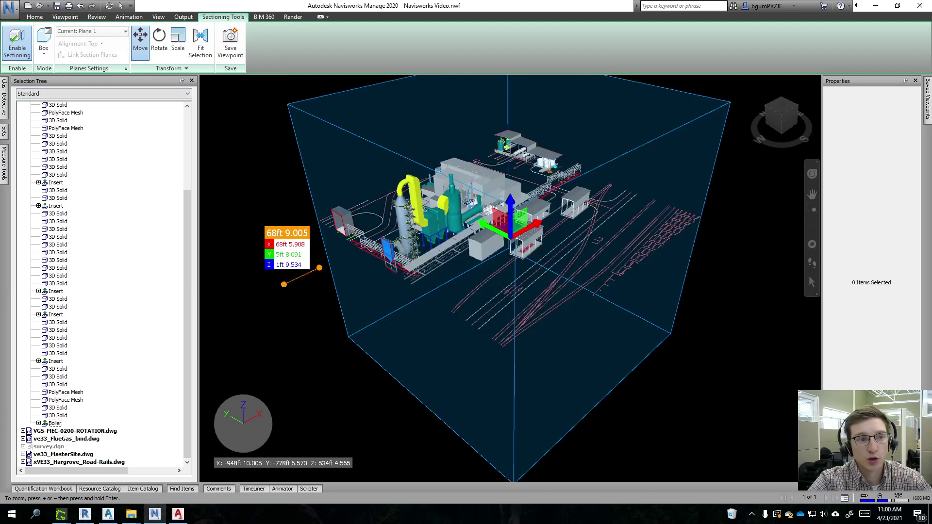
pyautogui.click(47, 51)
pyautogui.click(61, 76)
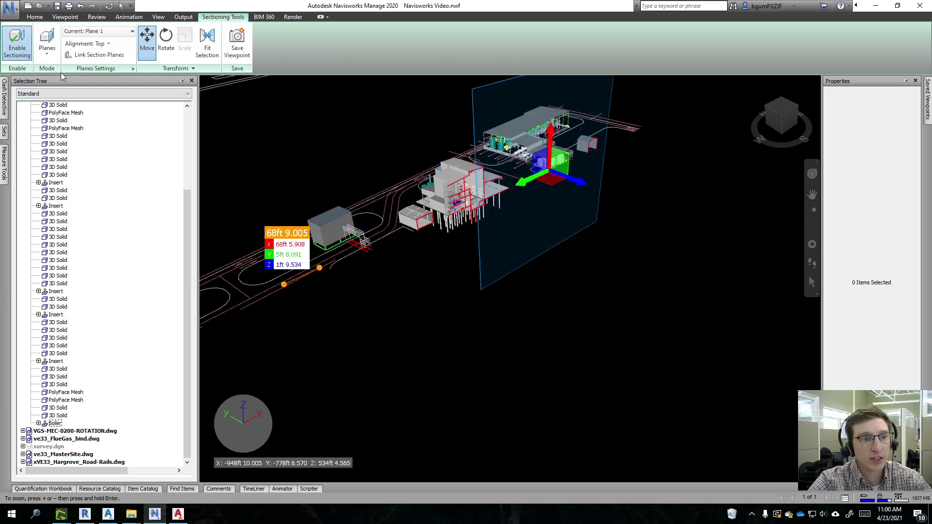
# - Align the current section plane to Top and view the horizontal cut through the plant site
pyautogui.click(103, 45)
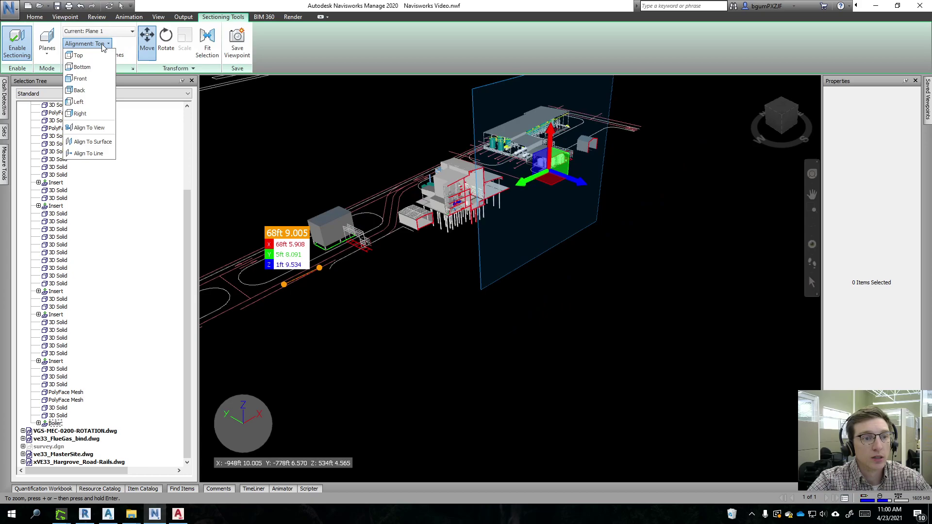
pyautogui.click(89, 69)
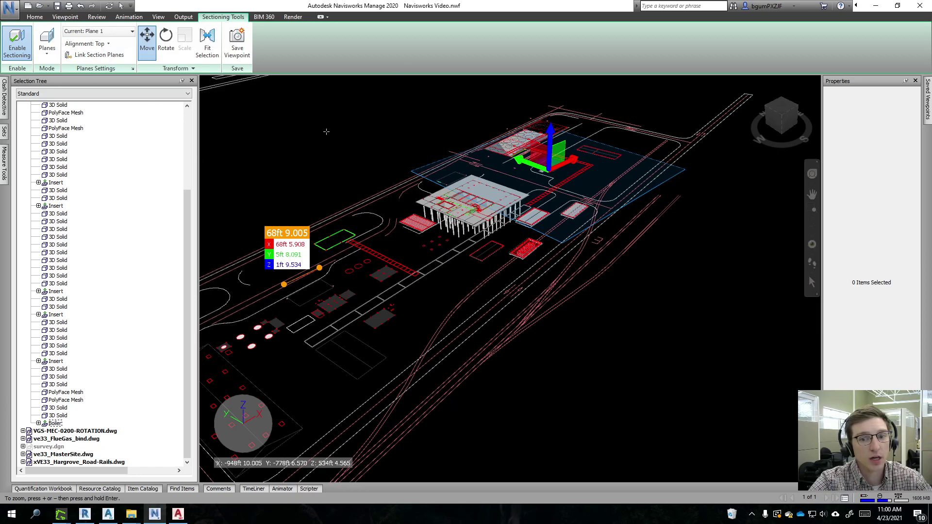
pyautogui.scroll(-2, 343, 160)
pyautogui.moveTo(343, 160); pyautogui.dragTo(353, 176, button='middle')
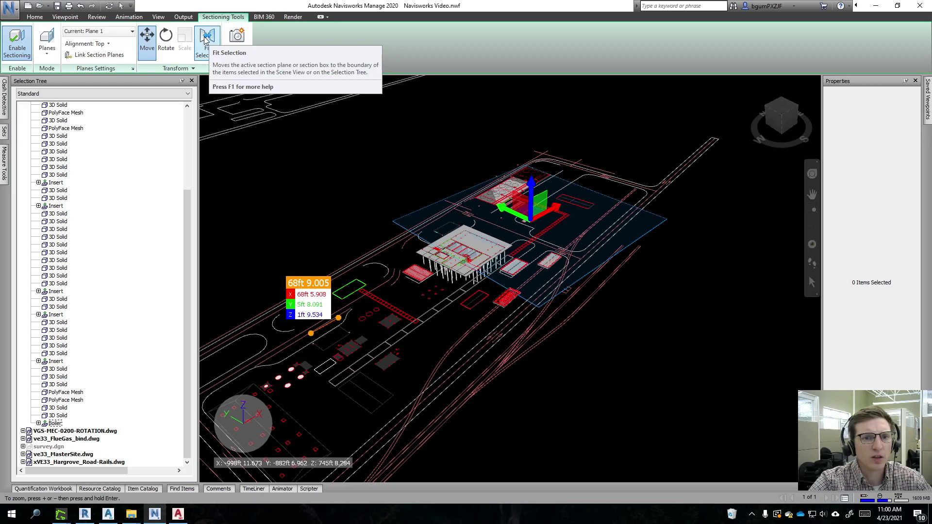
pyautogui.scroll(-2, 334, 156)
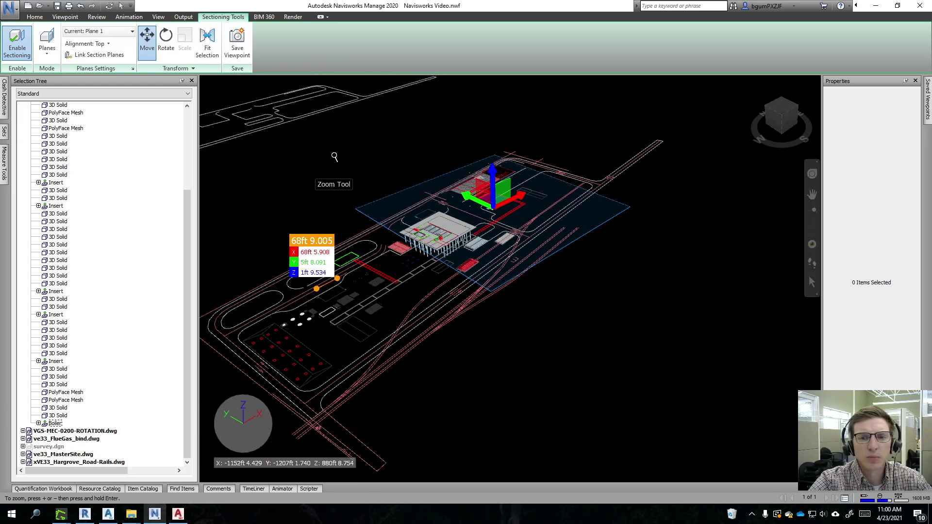
pyautogui.scroll(2, 335, 156)
# - Turn sectioning off to show the complete plant model
pyautogui.click(65, 17)
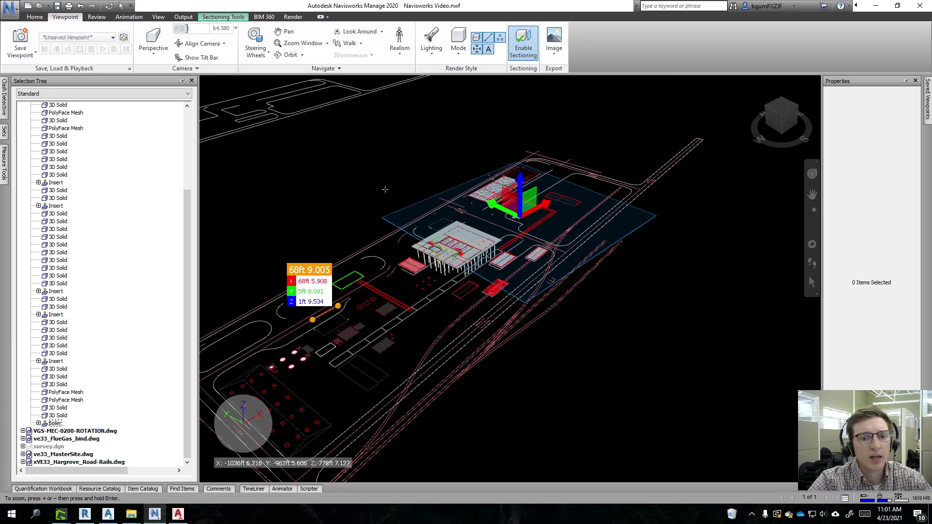
pyautogui.scroll(-1, 385, 190)
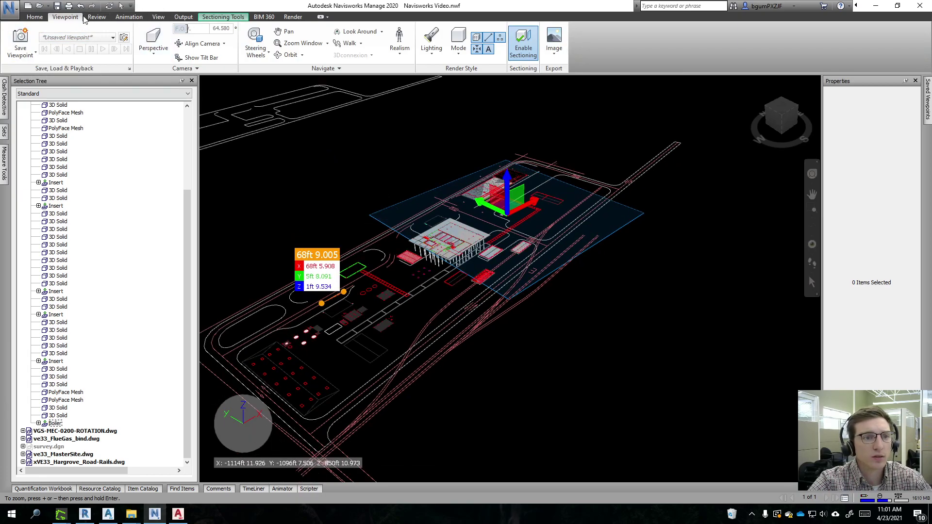
pyautogui.click(528, 44)
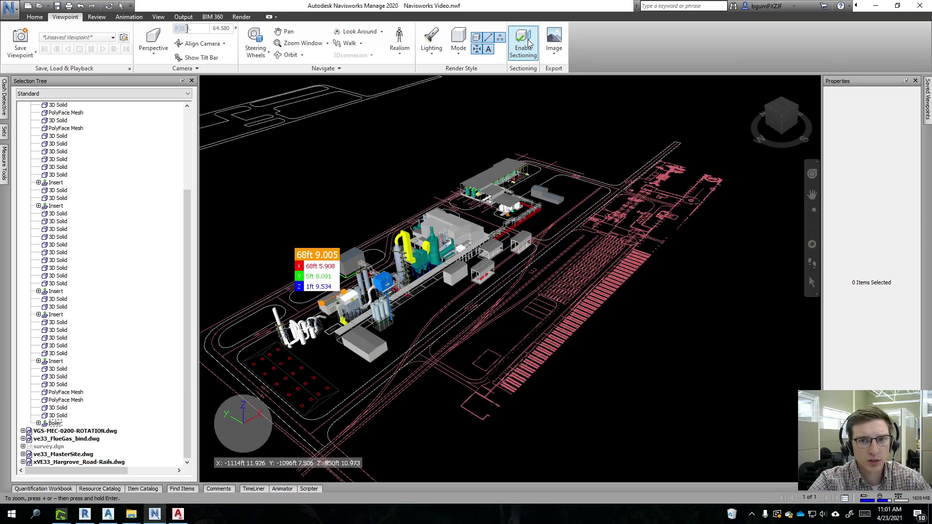
# - Bring the equipment inside the main building, beside the large blue pipe, into close view from the front
pyautogui.moveTo(583, 202)
pyautogui.keyDown('shift'); pyautogui.mouseDown(button='middle')
pyautogui.moveTo(599, 207)
pyautogui.moveTo(594, 230)
pyautogui.moveTo(566, 233)
pyautogui.mouseUp(button='middle'); pyautogui.keyUp('shift')
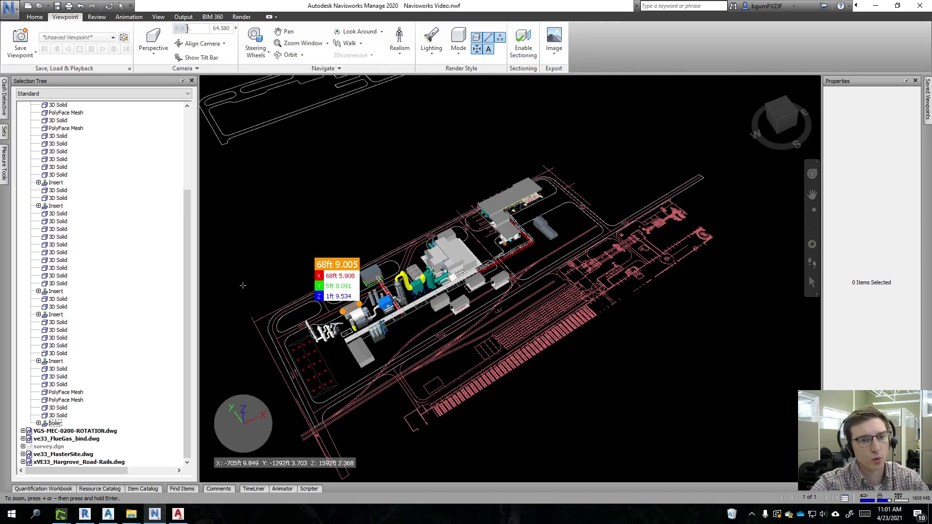
pyautogui.scroll(3, 433, 335)
pyautogui.moveTo(408, 331); pyautogui.dragTo(429, 298, button='middle')
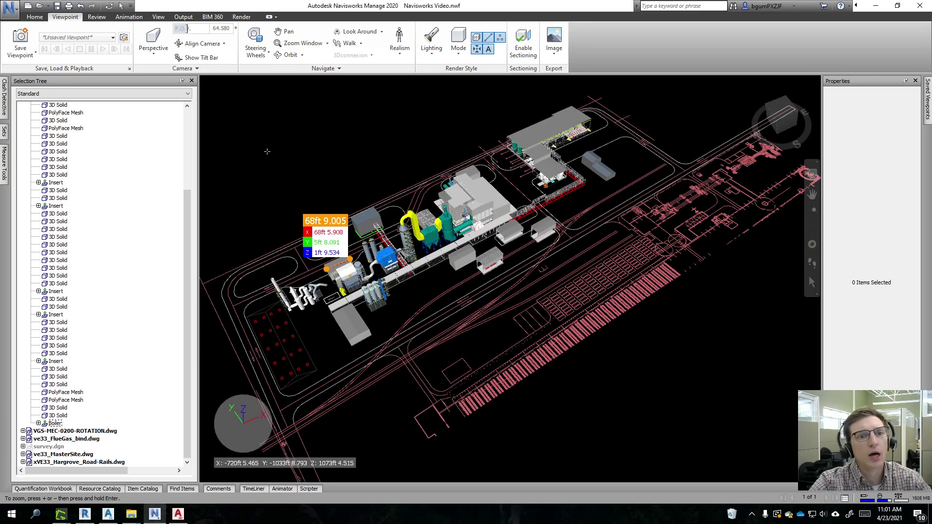
pyautogui.scroll(2, 479, 208)
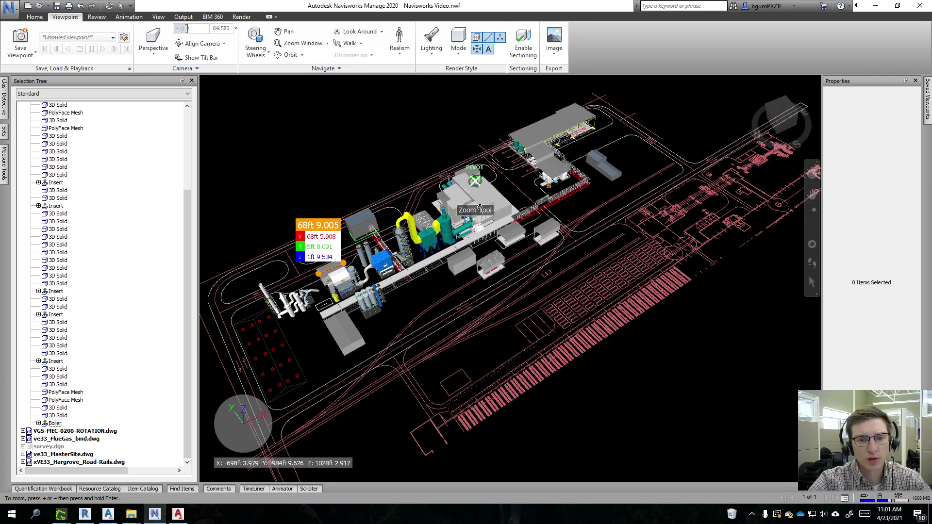
pyautogui.scroll(6, 479, 209)
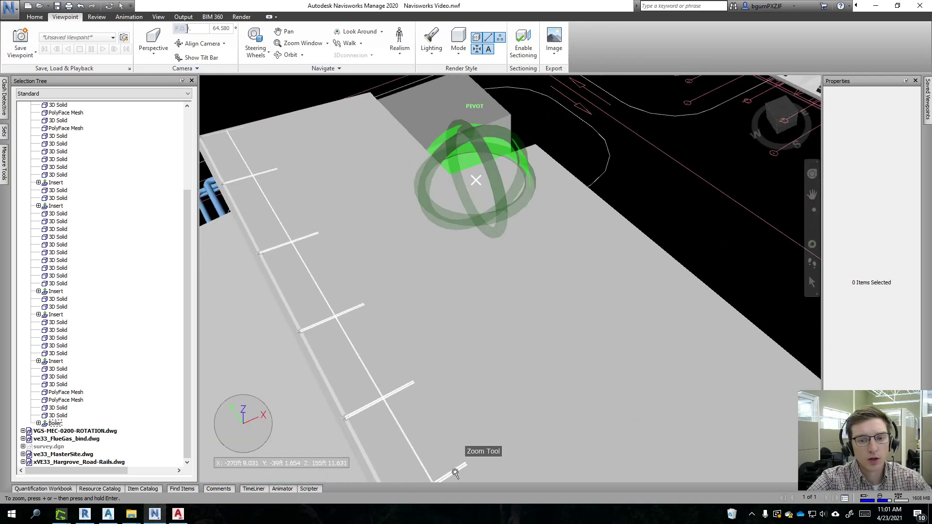
pyautogui.moveTo(475, 170); pyautogui.dragTo(578, 204, button='middle')
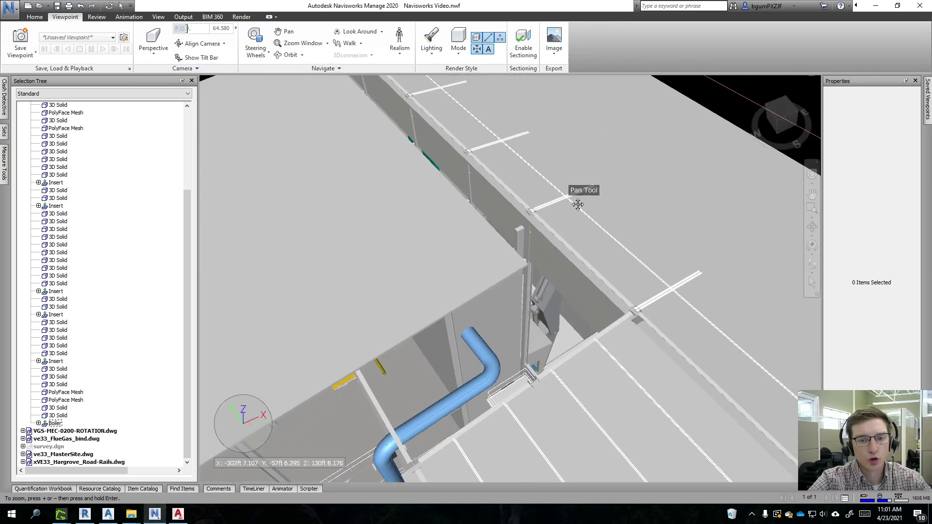
pyautogui.scroll(-5, 485, 194)
pyautogui.moveTo(482, 286); pyautogui.dragTo(543, 257, button='middle')
pyautogui.scroll(5, 391, 216)
pyautogui.keyDown('shift'); pyautogui.moveTo(390, 215); pyautogui.dragTo(484, 307, button='middle'); pyautogui.keyUp('shift')
pyautogui.moveTo(526, 280); pyautogui.dragTo(510, 298, button='middle')
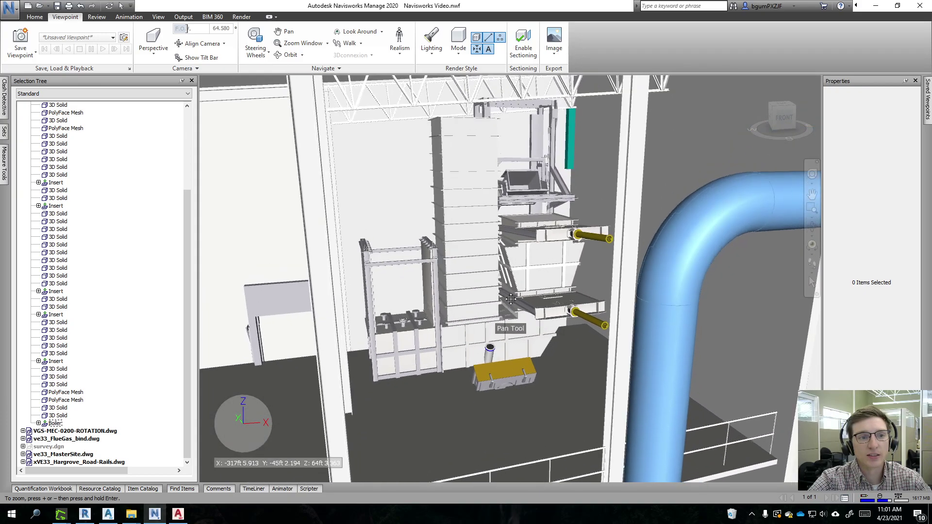
# - Save the current view as a viewpoint named test
pyautogui.click(20, 35)
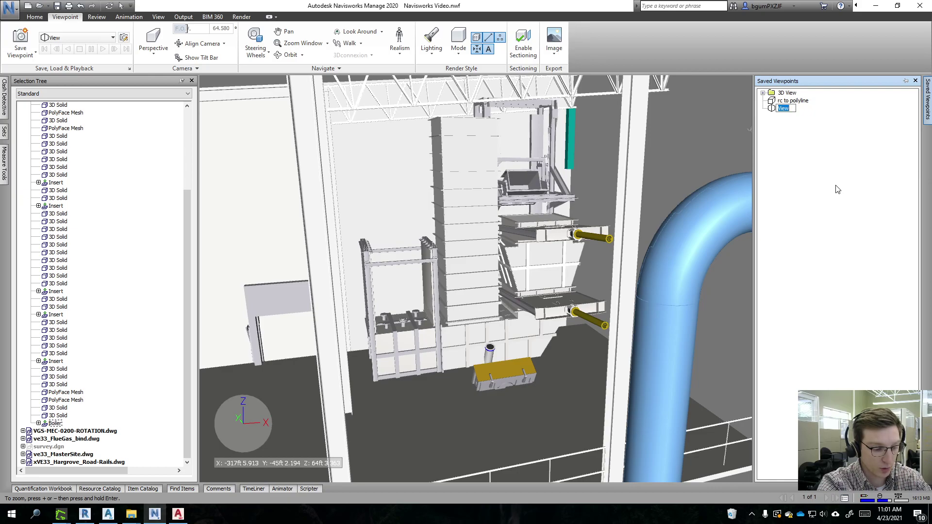
pyautogui.write('test')
pyautogui.press('Return')
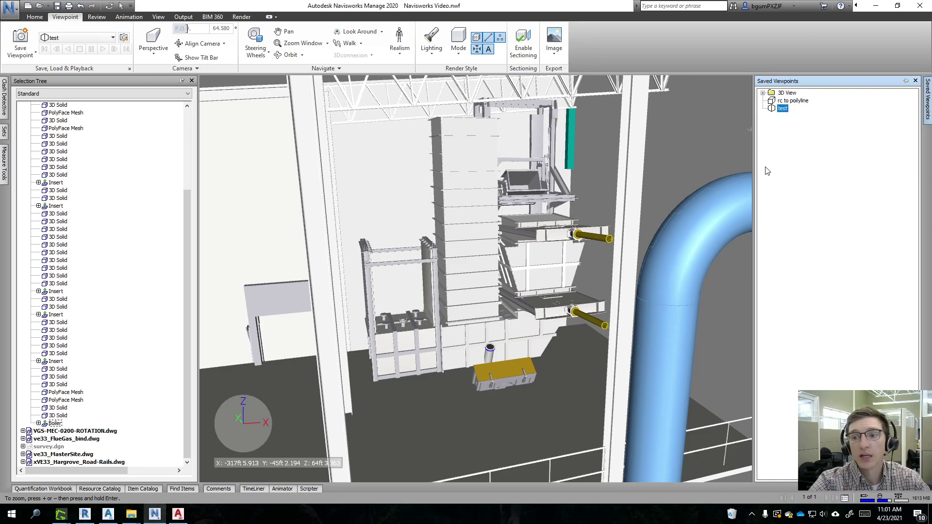
# - Move the camera away from the equipment and restore the saved viewpoint test
pyautogui.scroll(-3, 470, 328)
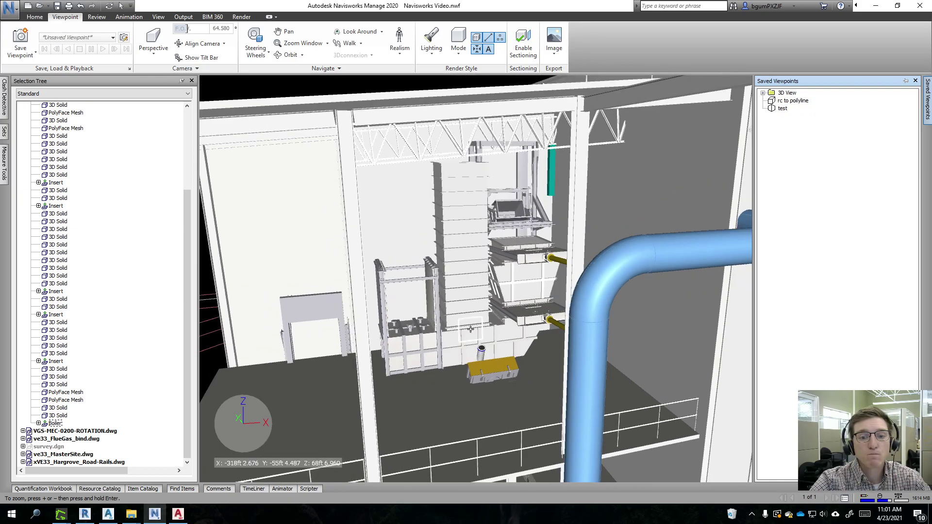
pyautogui.scroll(-2, 473, 325)
pyautogui.scroll(-2, 477, 262)
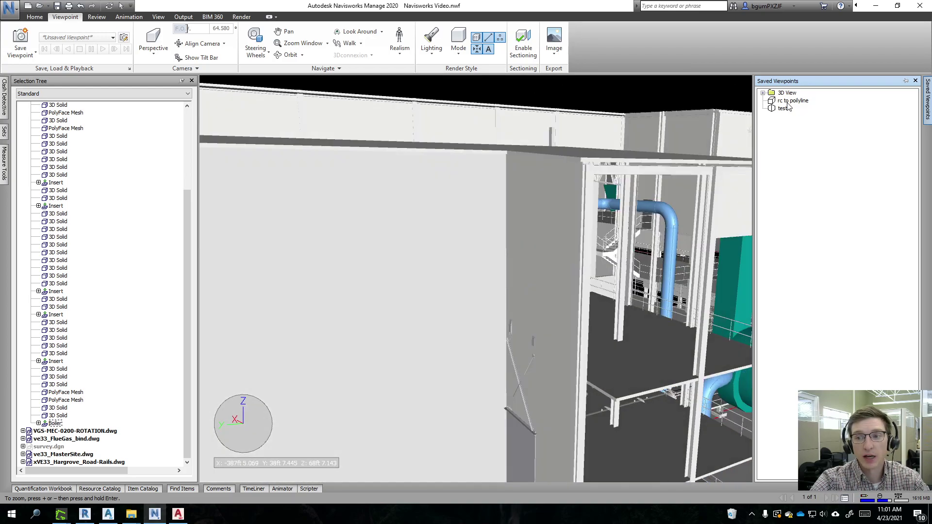
pyautogui.click(782, 108)
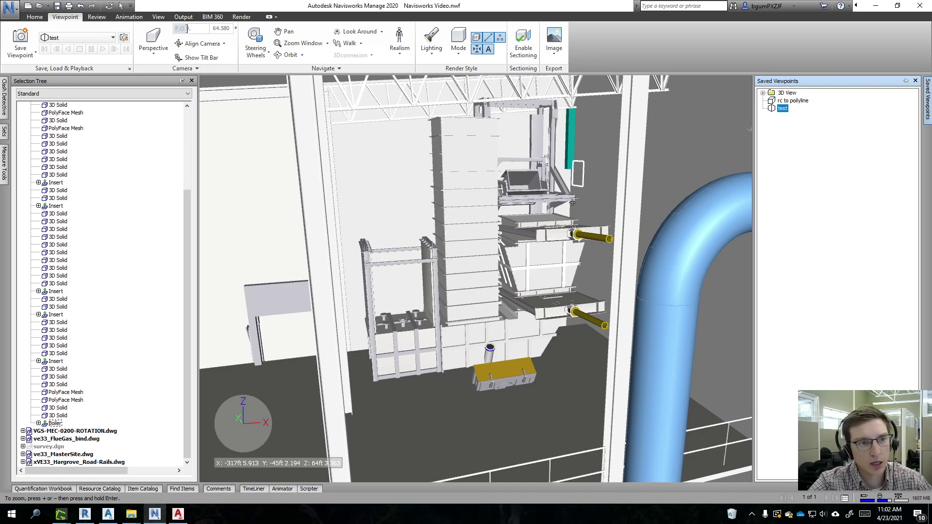
# - Zoom out from the saved viewpoint to an overview of the main building and surrounding plant
pyautogui.scroll(-5, 450, 225)
pyautogui.scroll(-4, 449, 225)
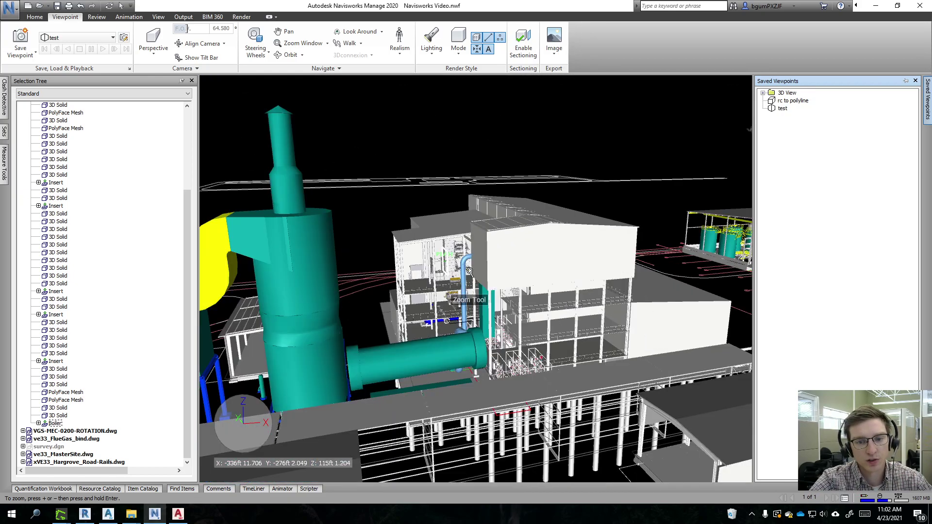
pyautogui.scroll(-3, 496, 347)
pyautogui.scroll(-4, 490, 375)
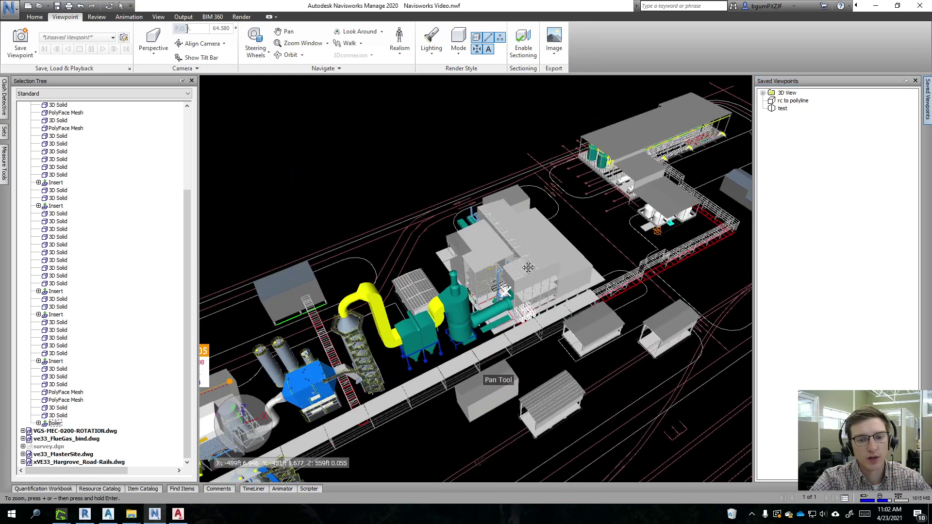